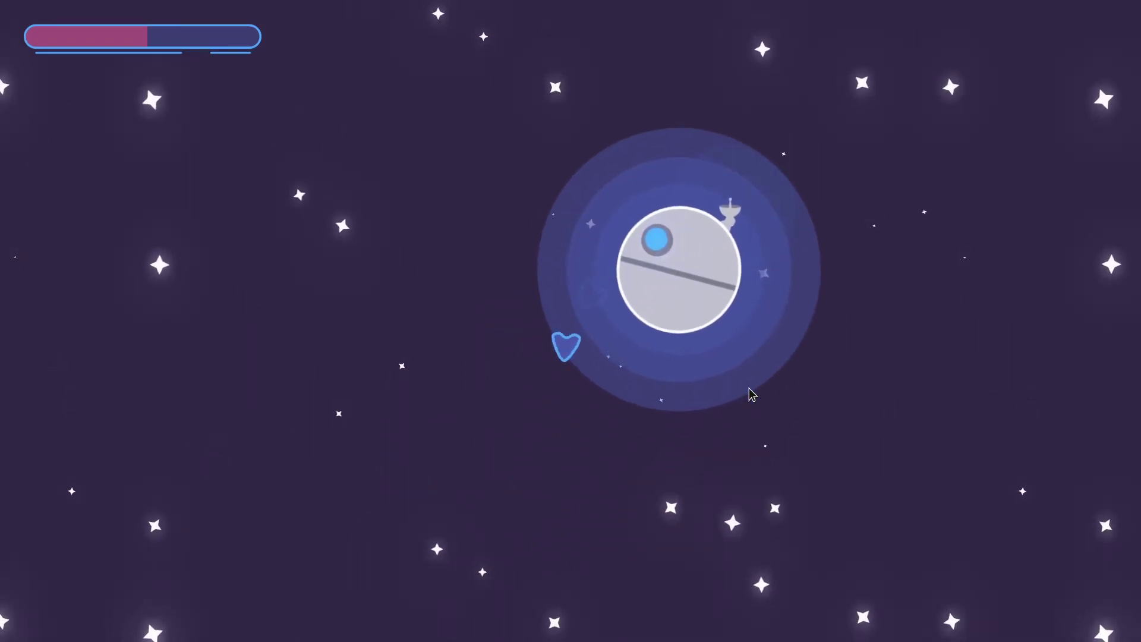
key(a)
key(w)
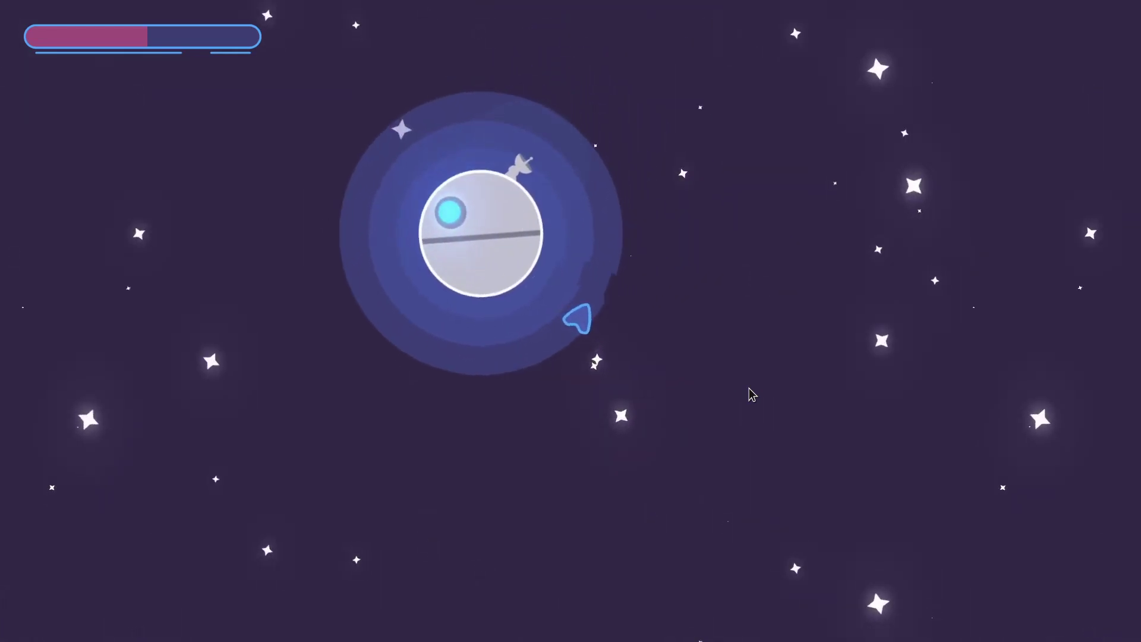
key(d)
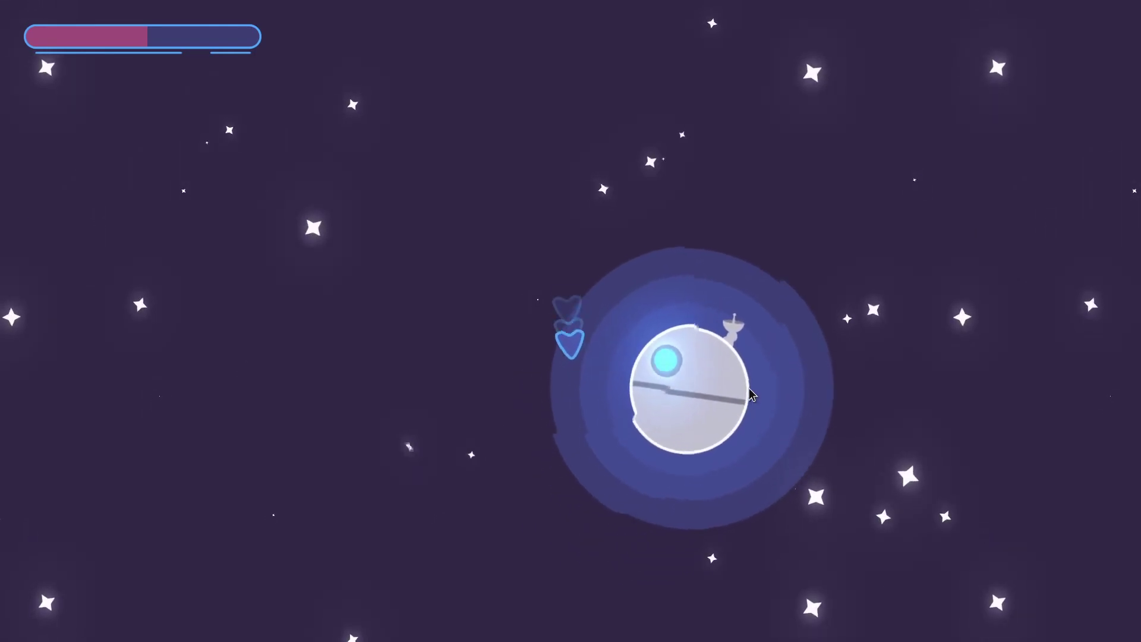
key(space)
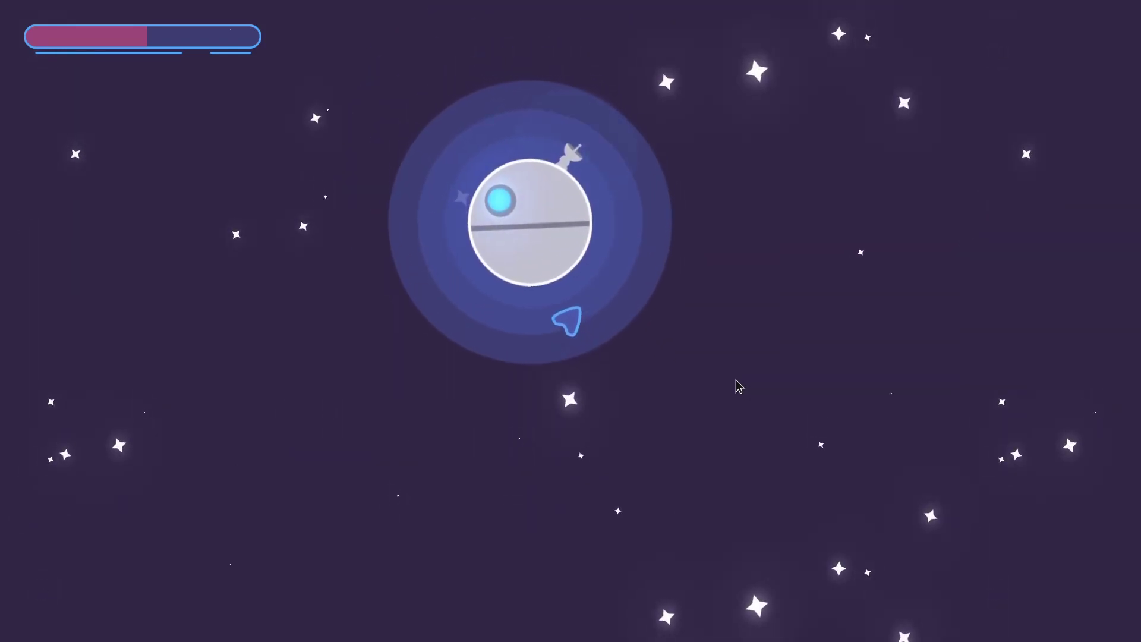
key(space)
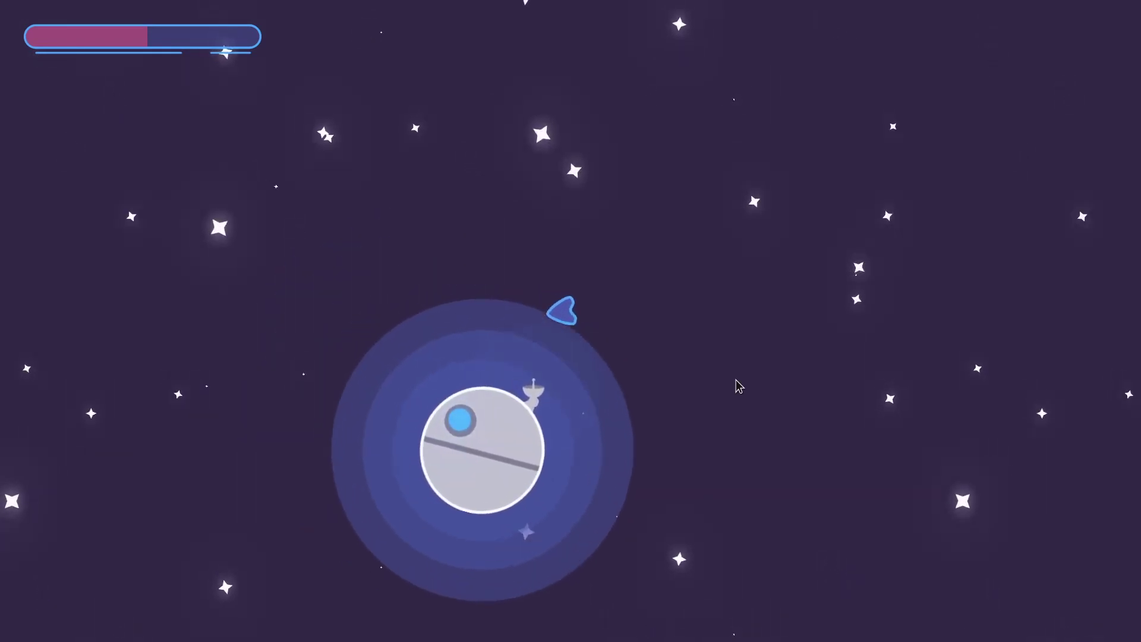
key(space)
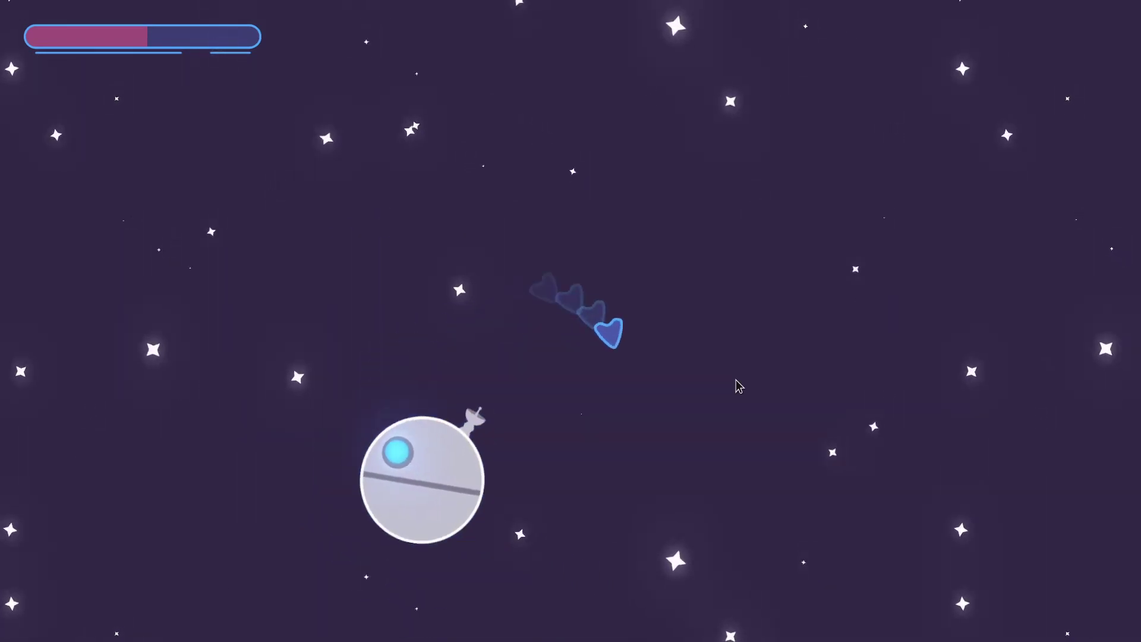
key(m)
key(a)
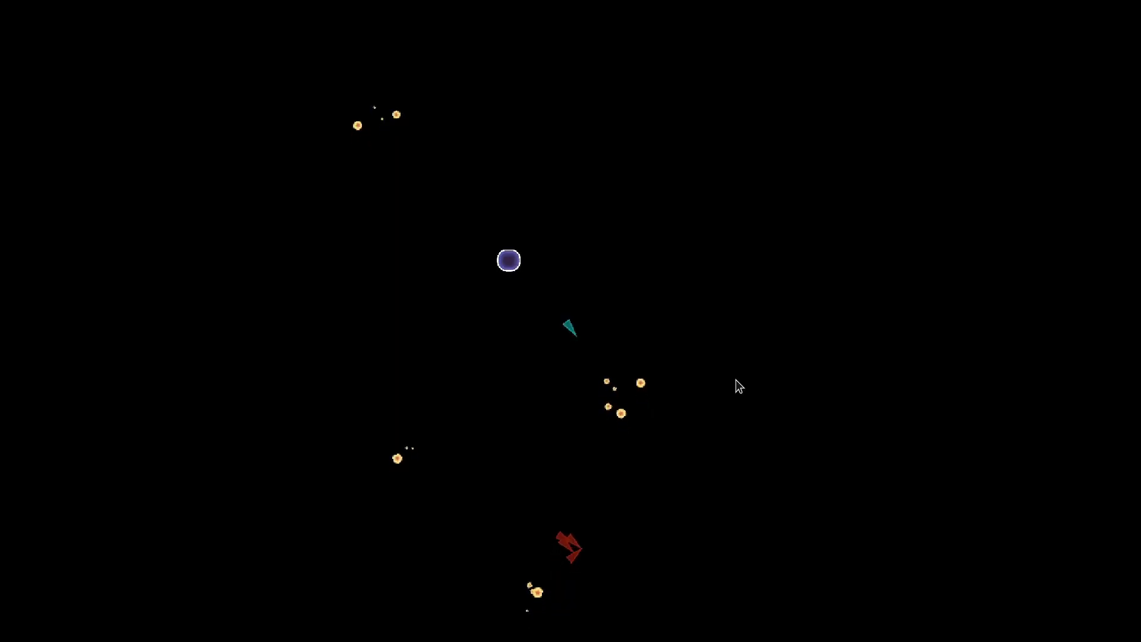
key(m)
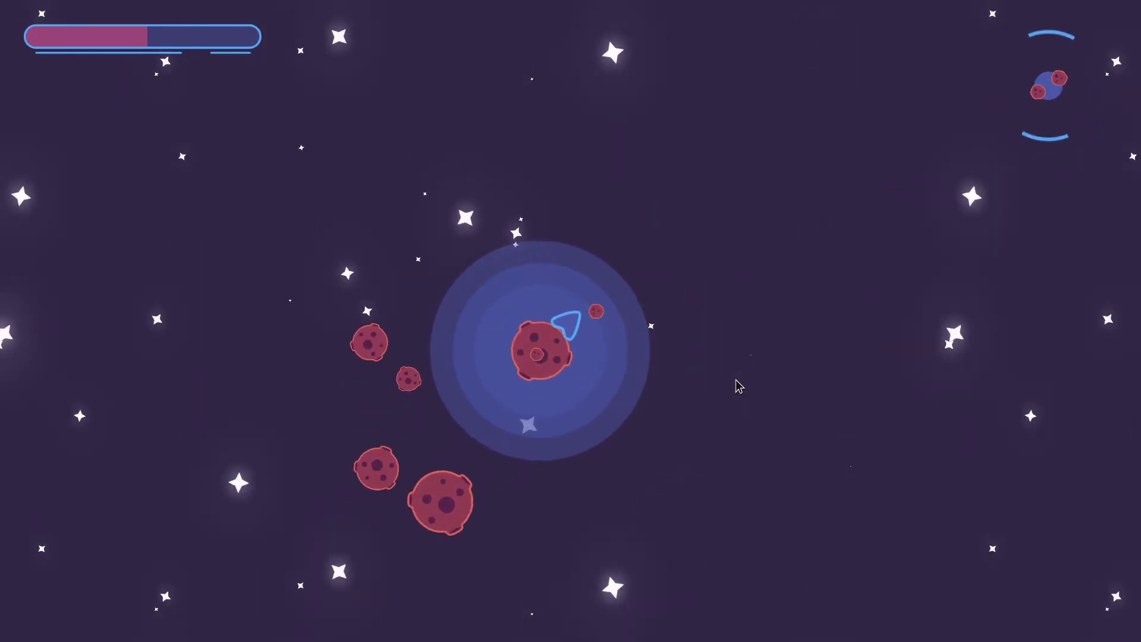
key(a)
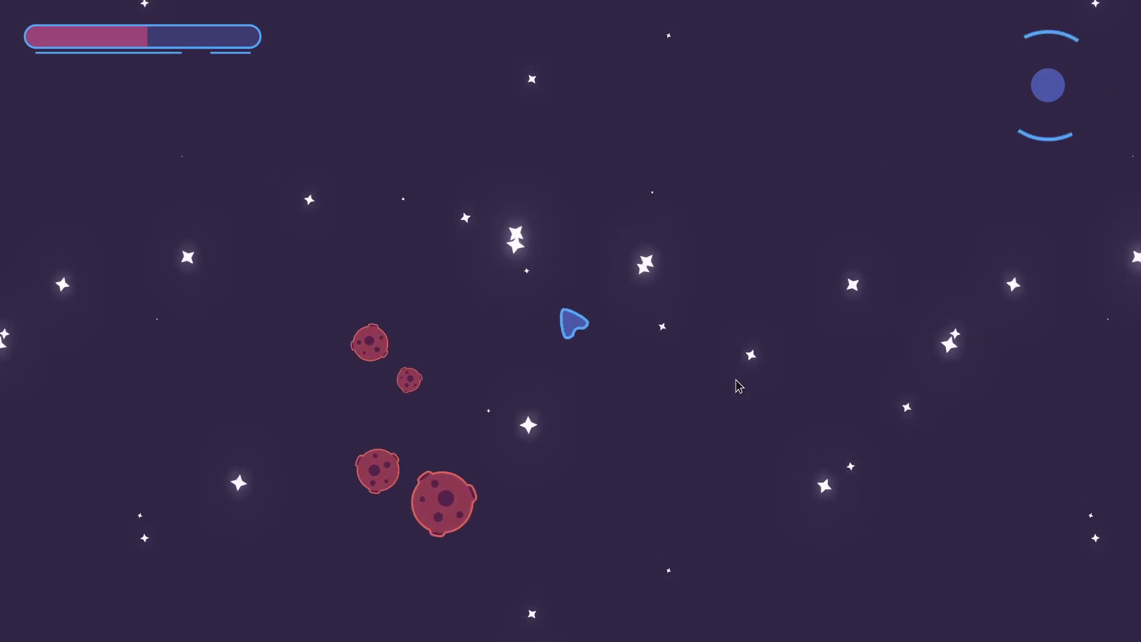
key(a)
key(space)
key(d)
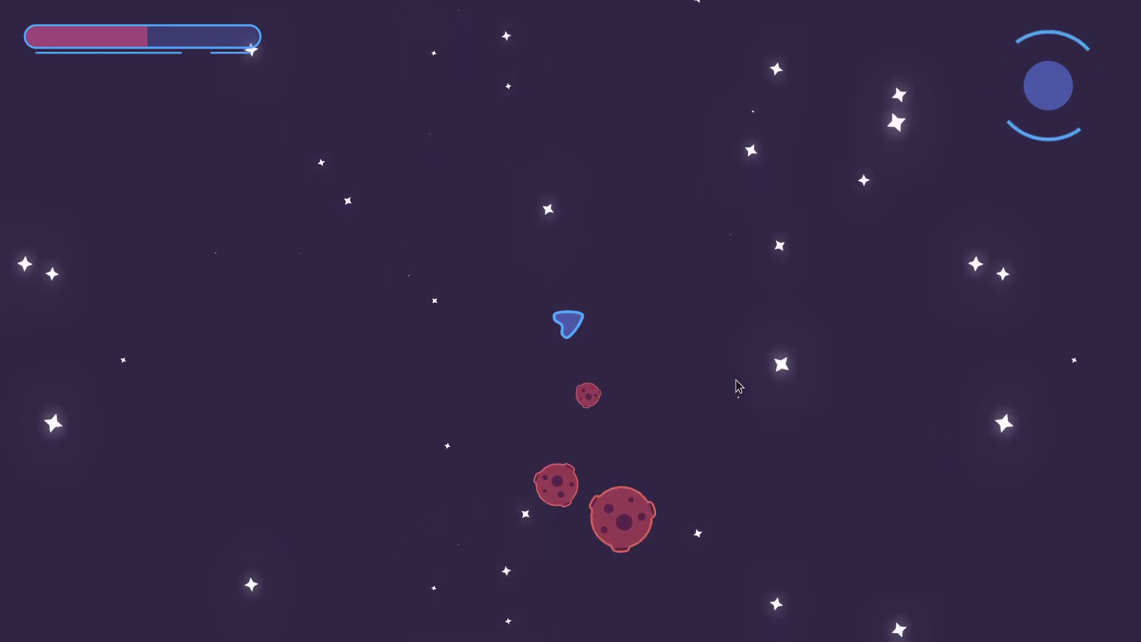
key(w)
key(a)
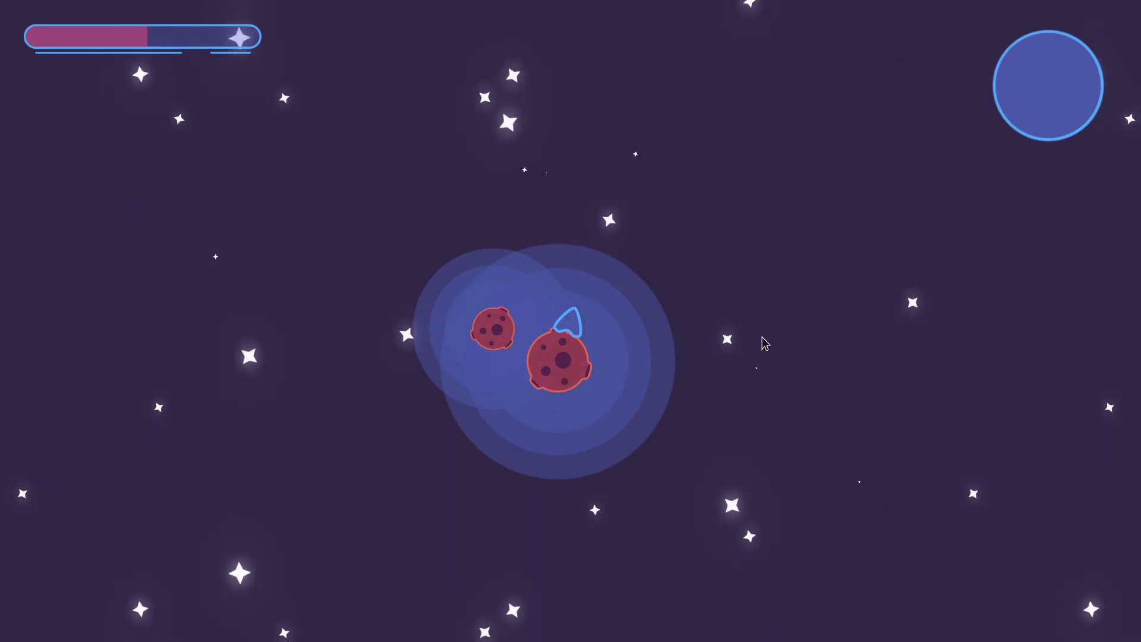
key(w)
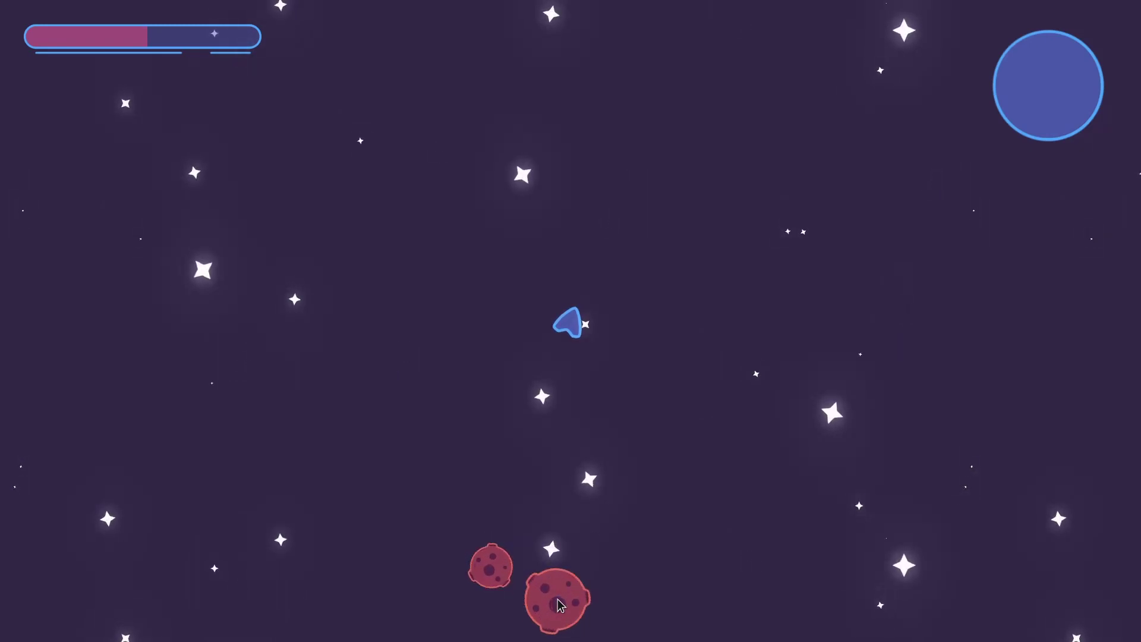
key(w)
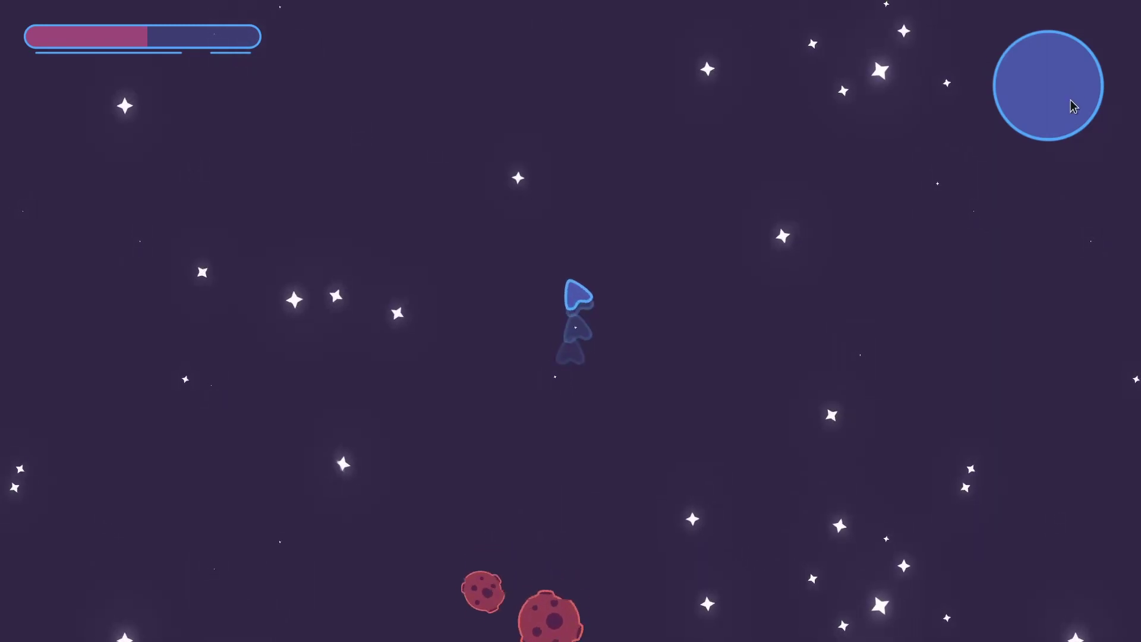
key(a)
key(w)
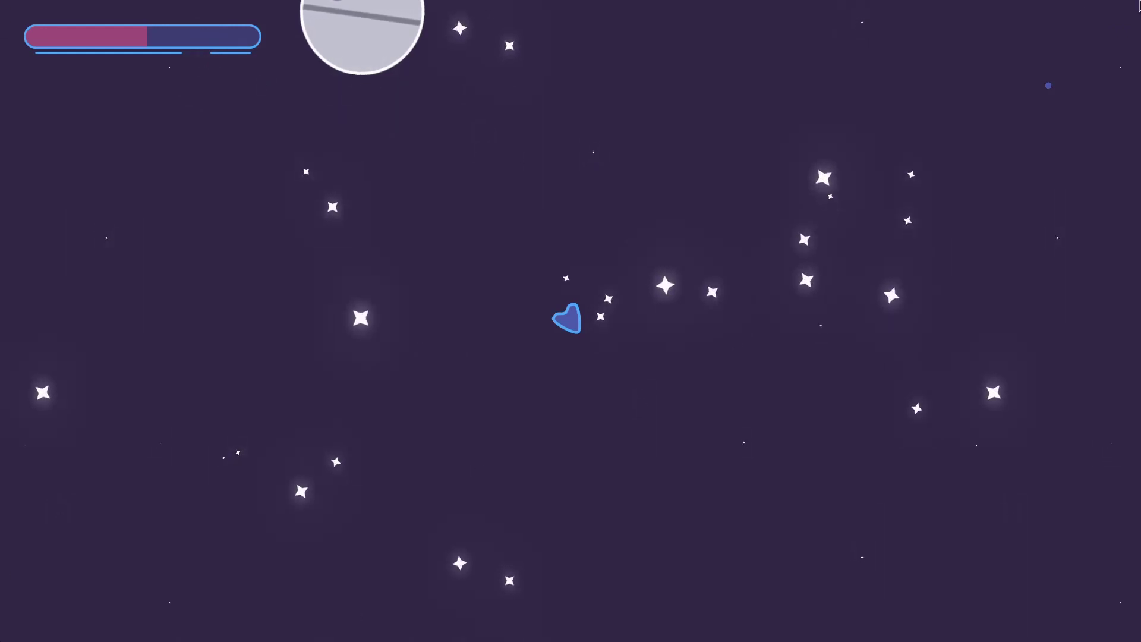
key(w)
key(d)
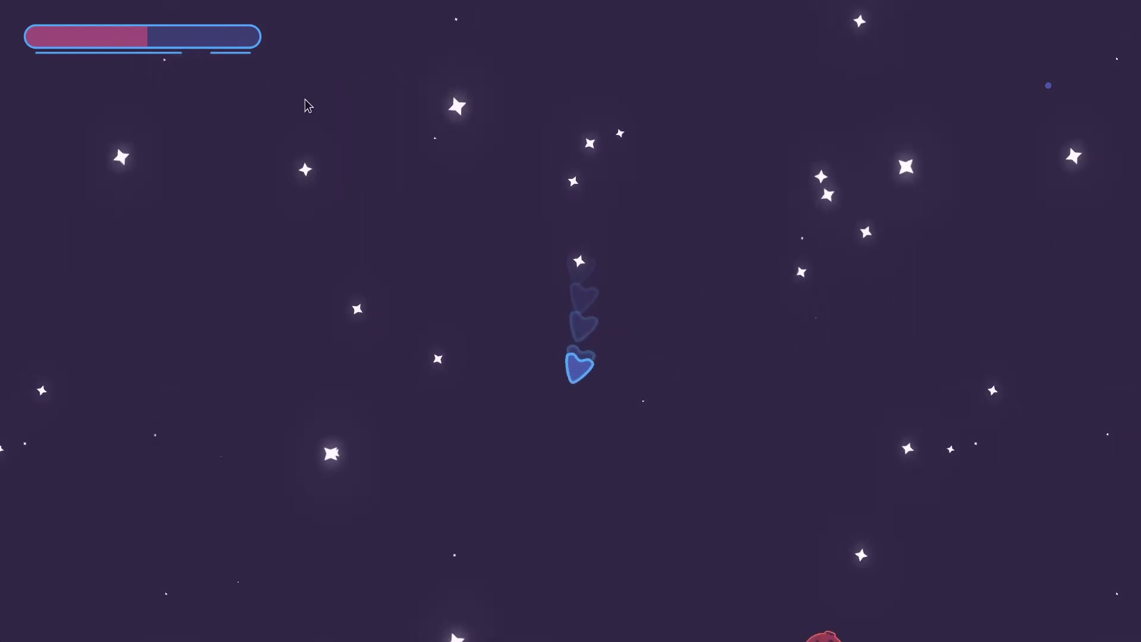
key(a)
key(w)
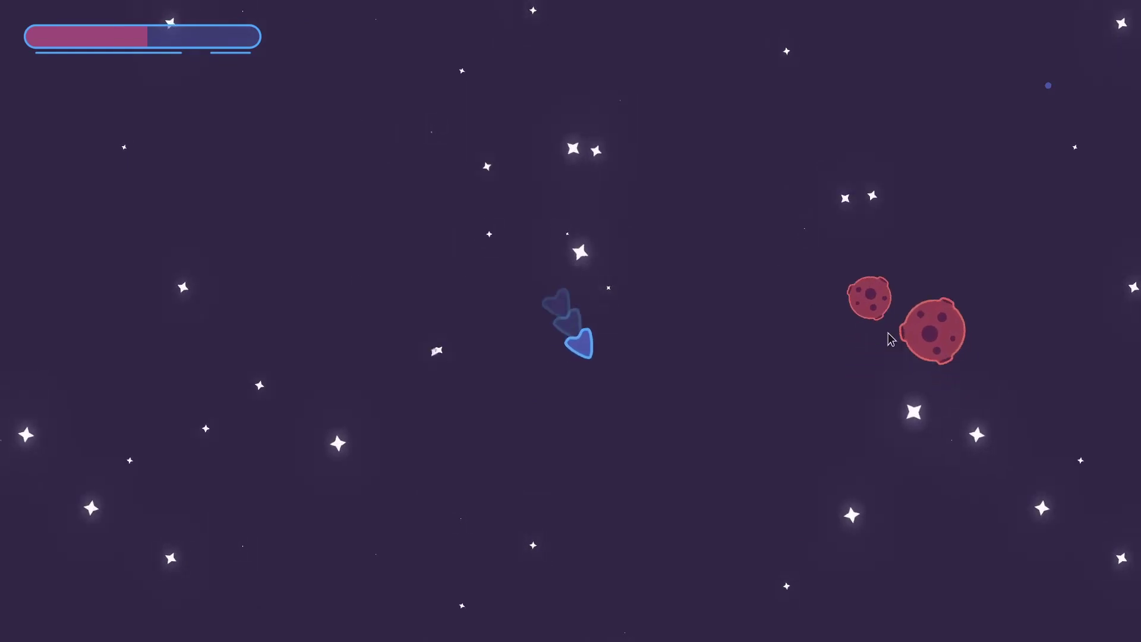
key(a)
key(w)
key(d)
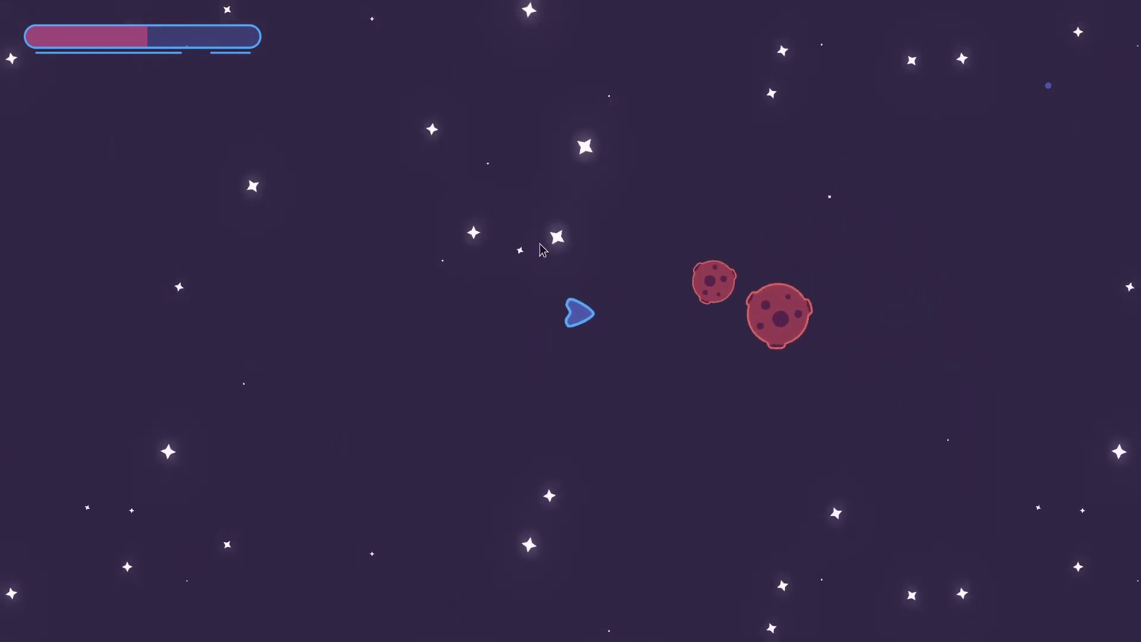
click(676, 304)
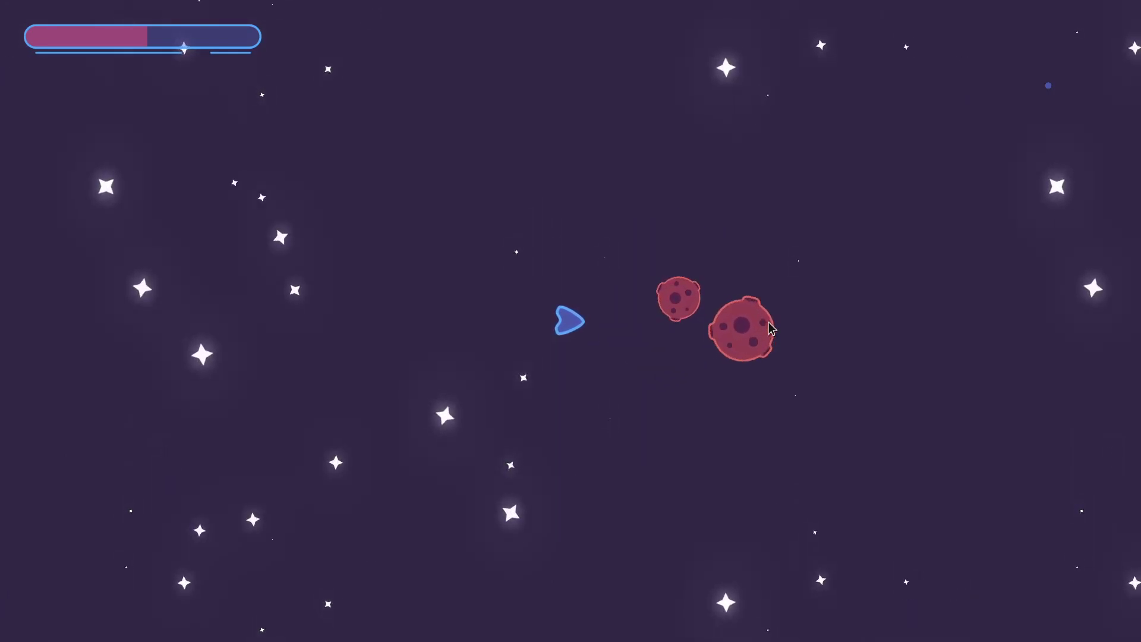
right_click(722, 374)
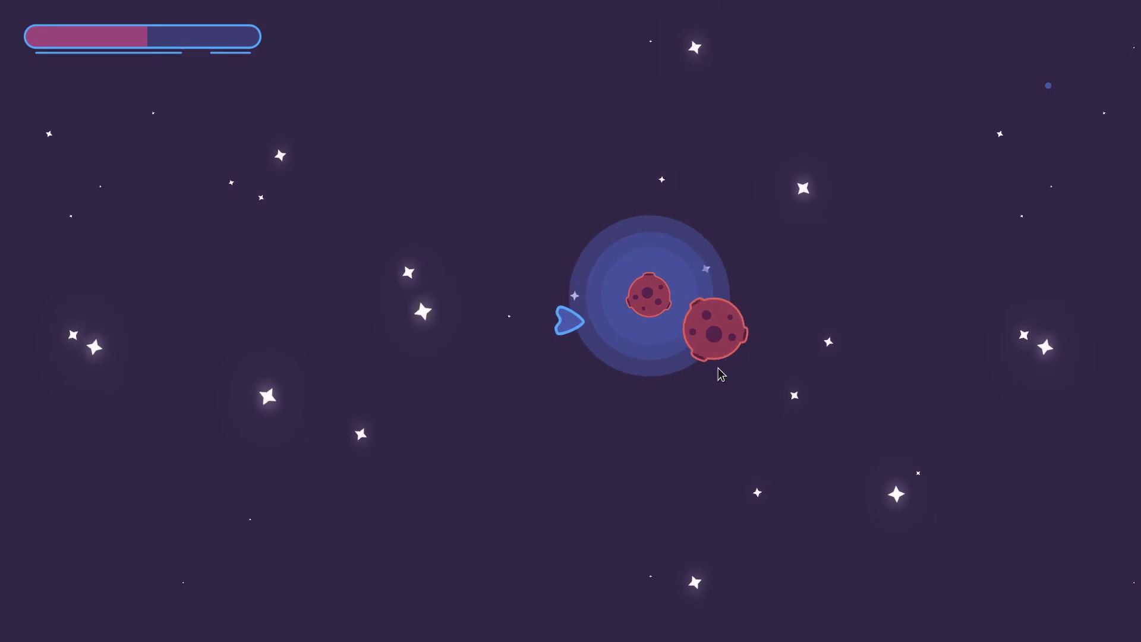
key(d)
key(w)
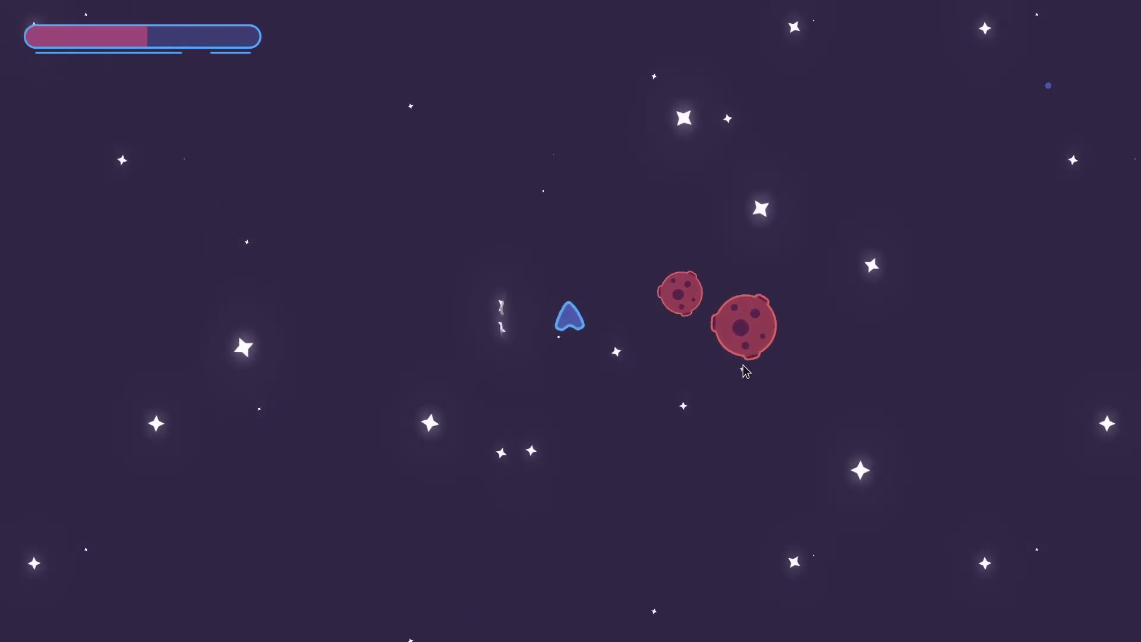
key(w)
key(d)
key(w)
key(a)
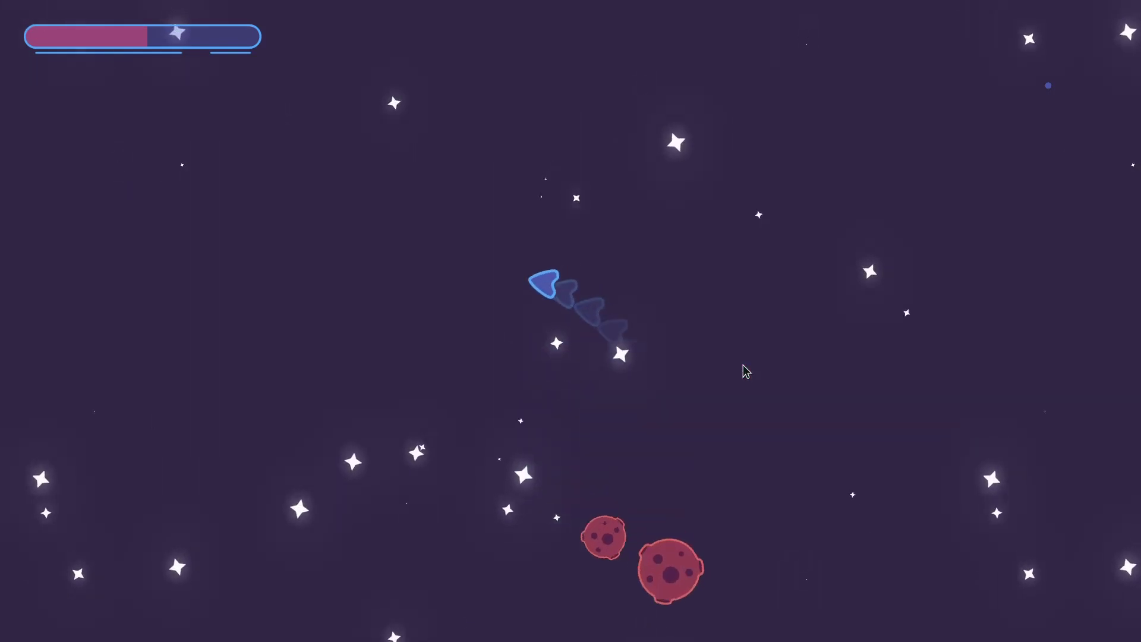
right_click(745, 371)
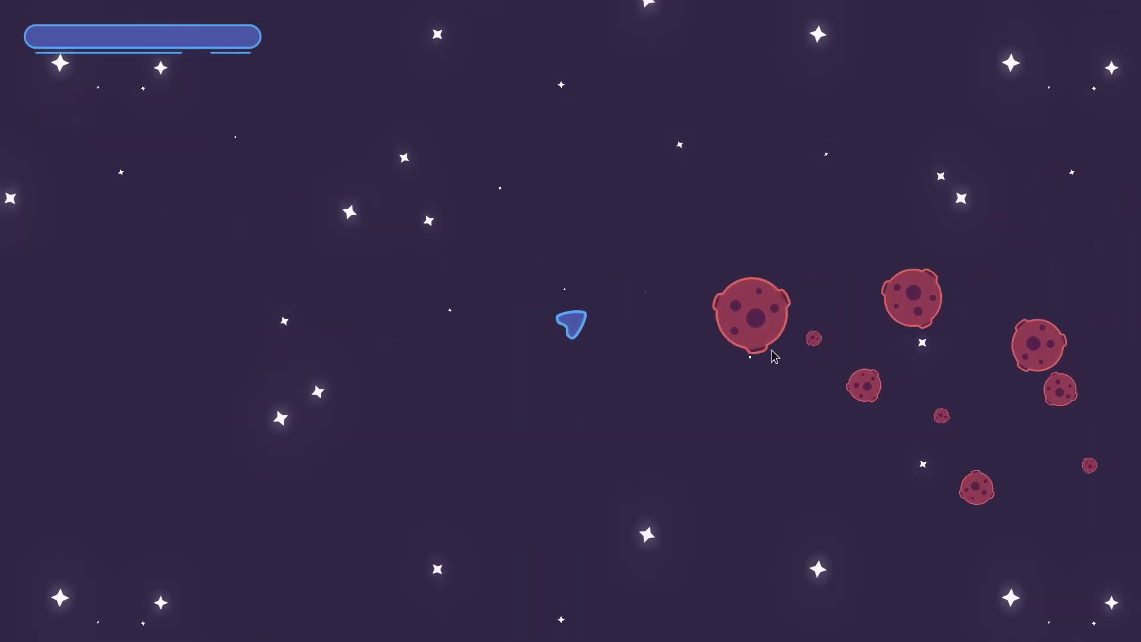
key(Up)
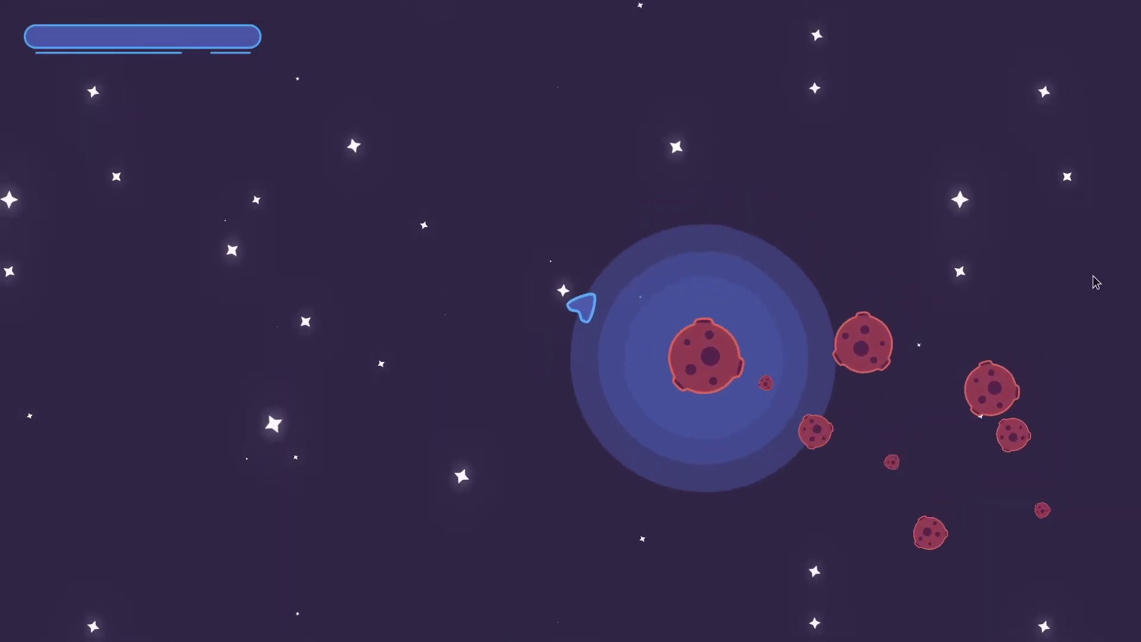
key(Up)
key(Right)
key(Left)
key(Up)
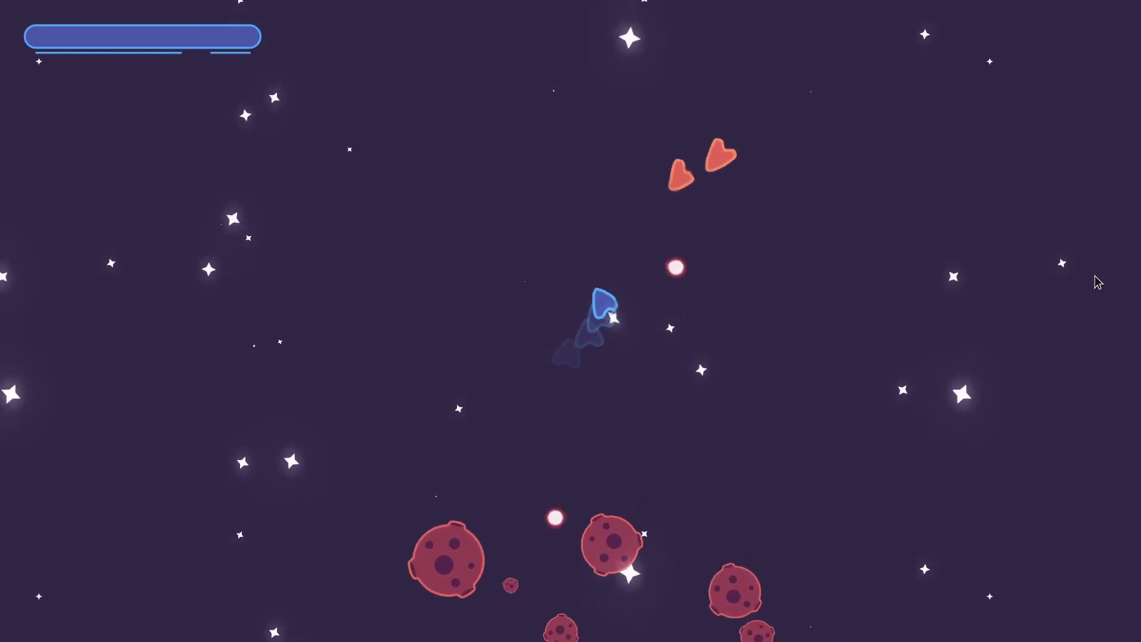
key(Right)
key(Up)
key(Right)
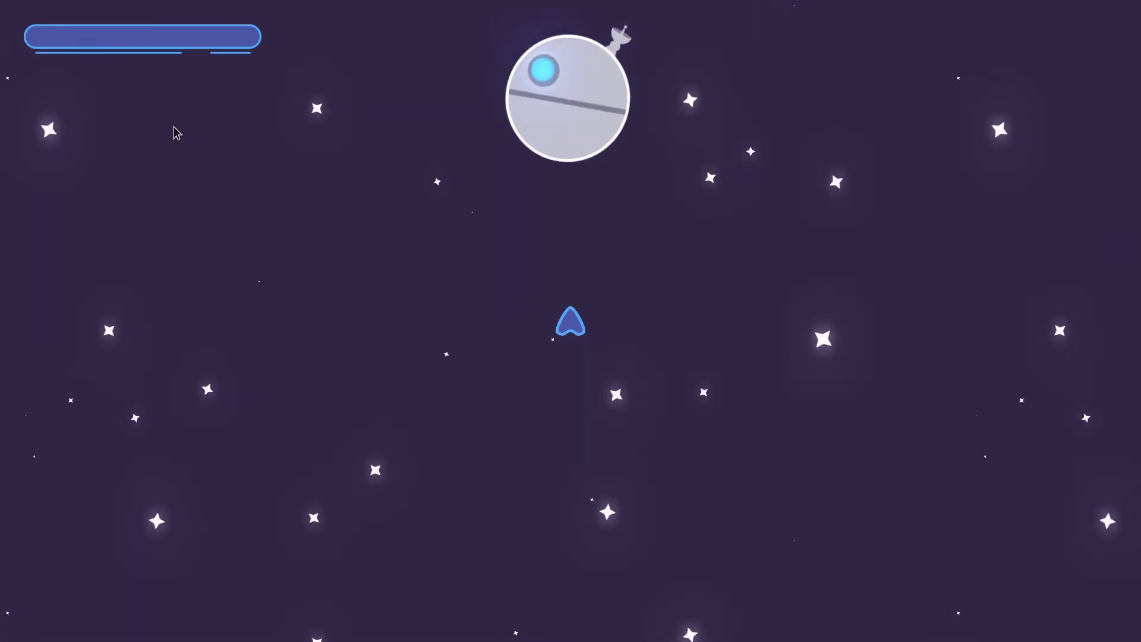
key(w)
key(d)
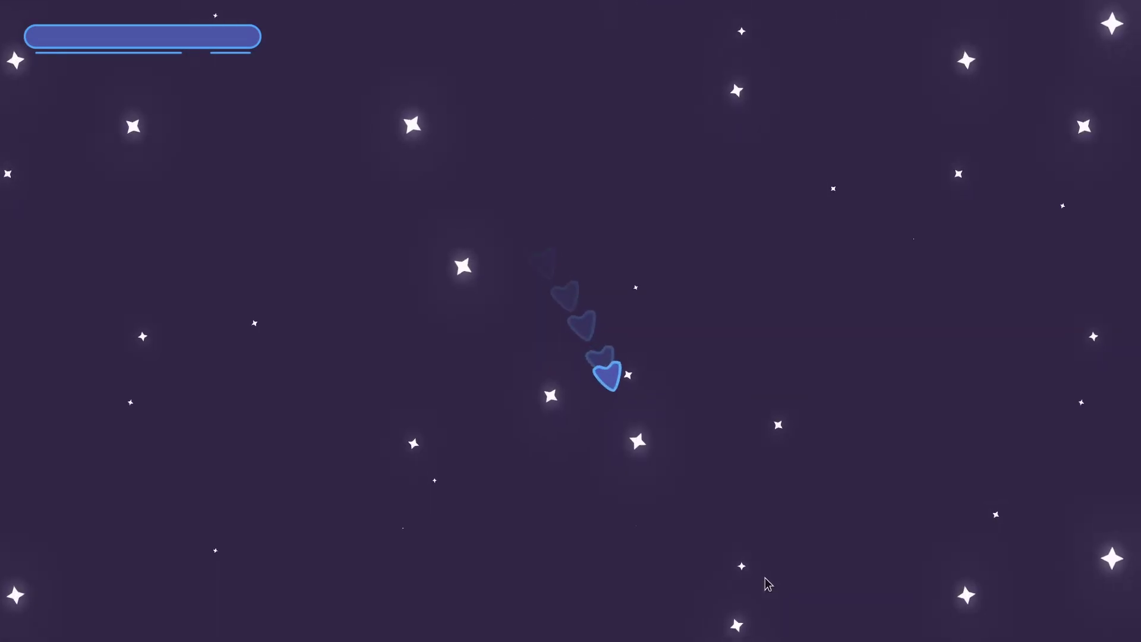
key(d)
key(a)
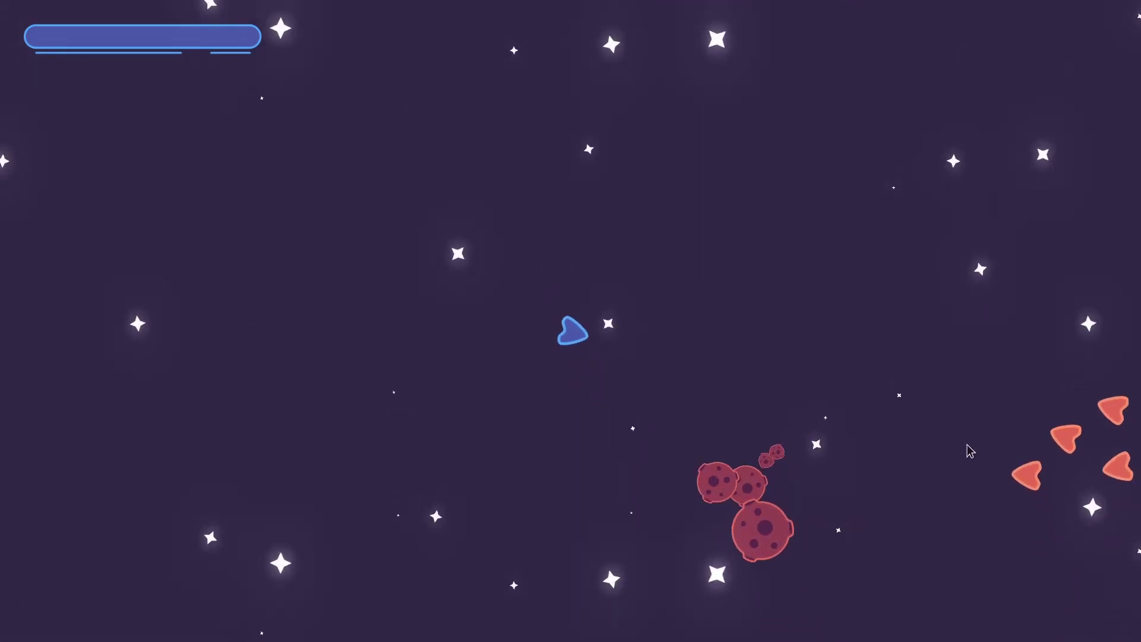
mouse_move(1032, 443)
mouse_down()
mouse_move(1055, 437)
mouse_move(1038, 410)
mouse_move(924, 388)
mouse_move(753, 532)
mouse_move(362, 619)
mouse_up()
key(w)
key(d)
key(s)
click(228, 530)
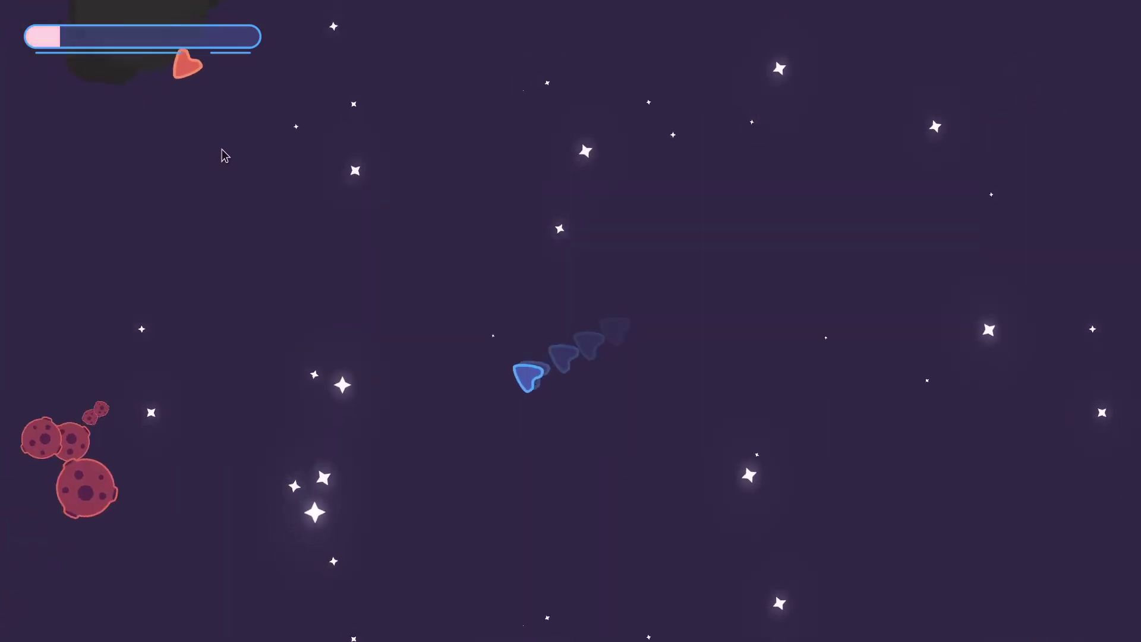
key(w)
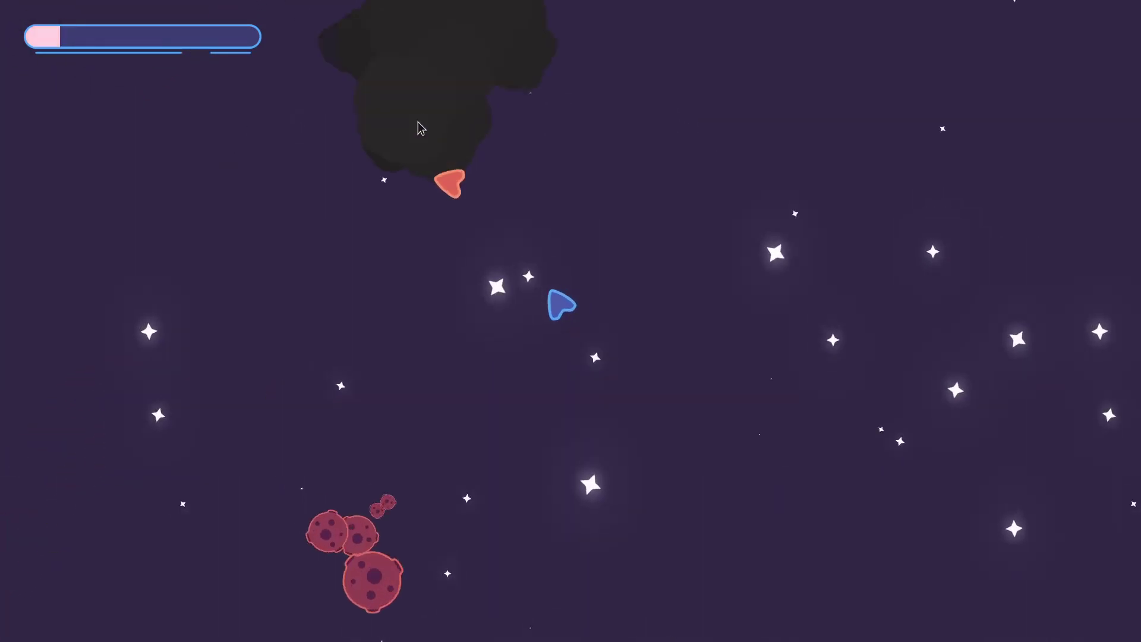
click(422, 128)
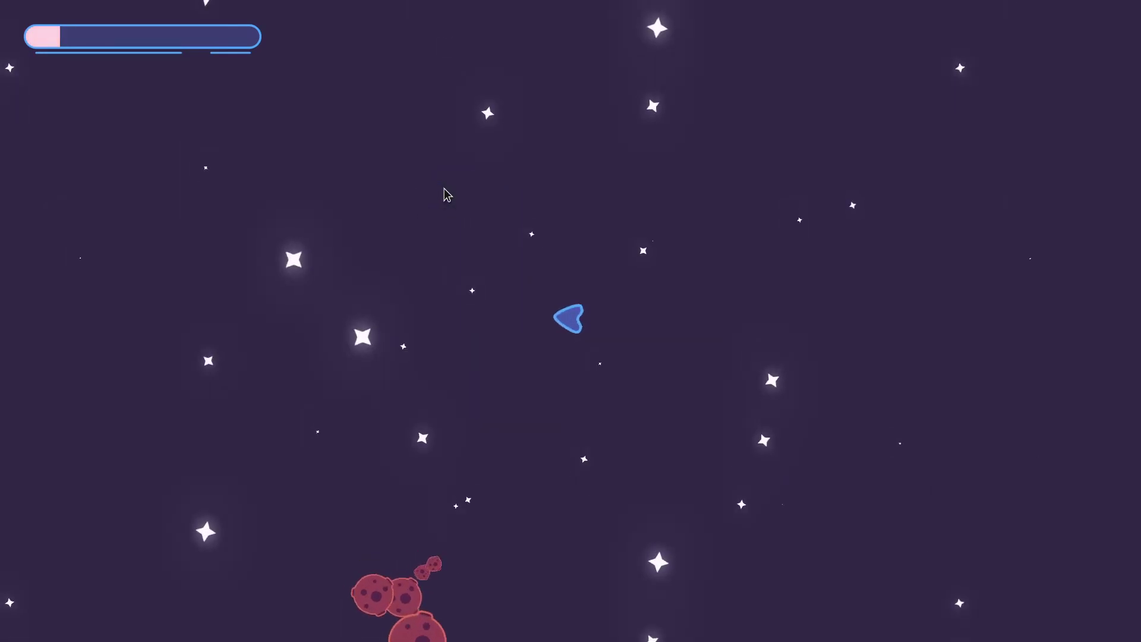
key(w)
- Stop the running game and open the scene src/VFX/Explosion/Explosion.tscn in the Godot editor
key(F8)
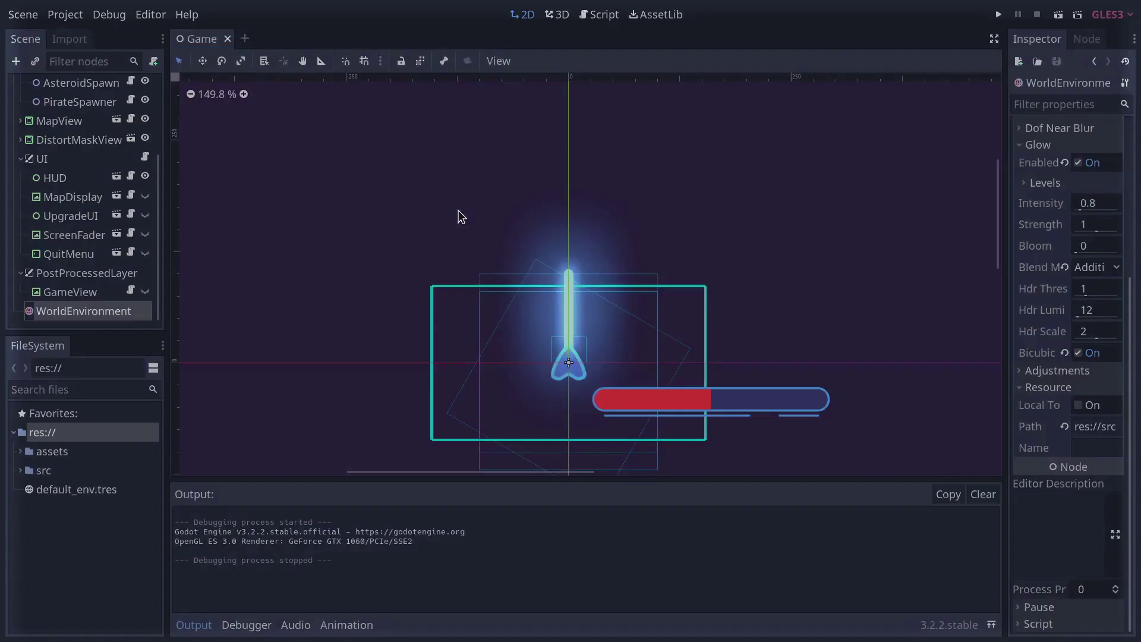
key(ctrl+shift+o)
text(expl)
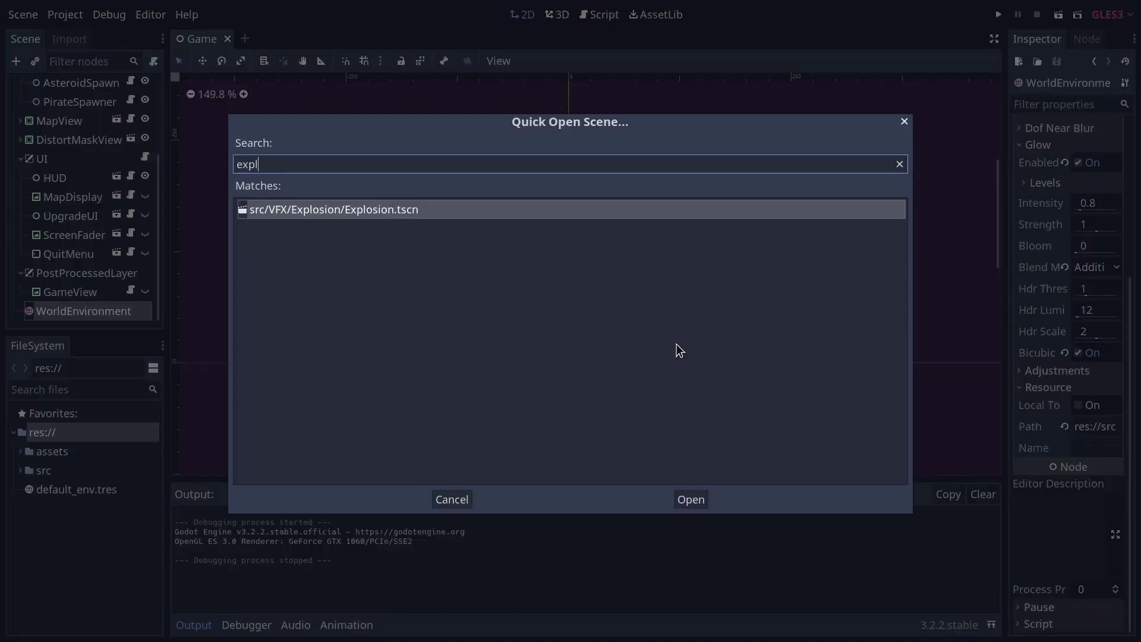
key(Return)
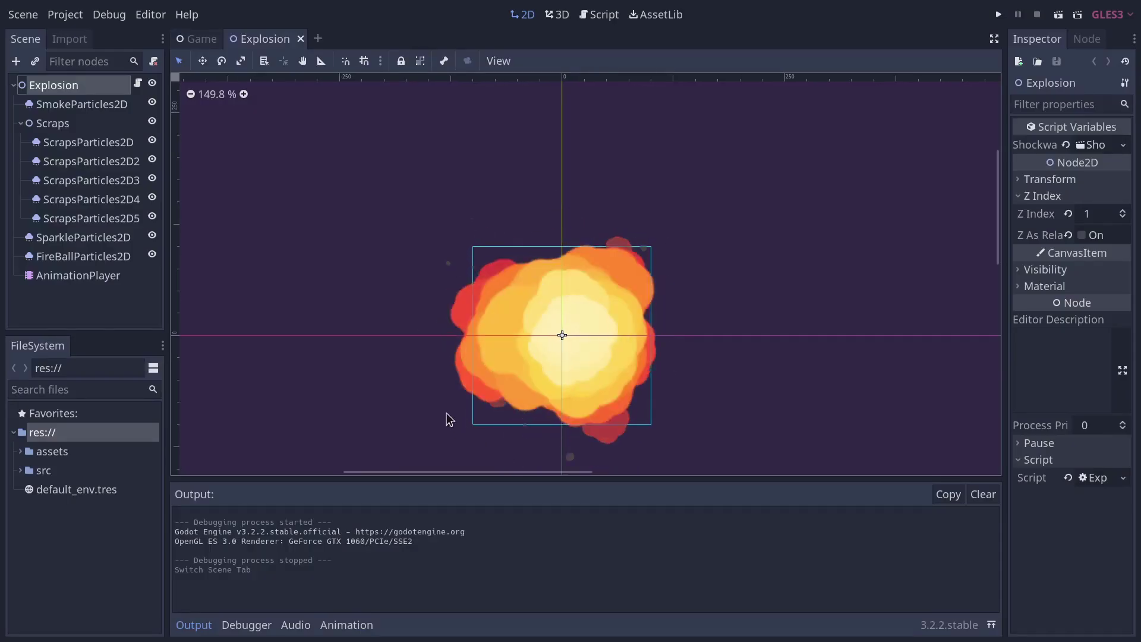
- Scrub the AnimationPlayer's Explode animation to 4 seconds and show the properties of the ScrapsParticles2D node
click(89, 275)
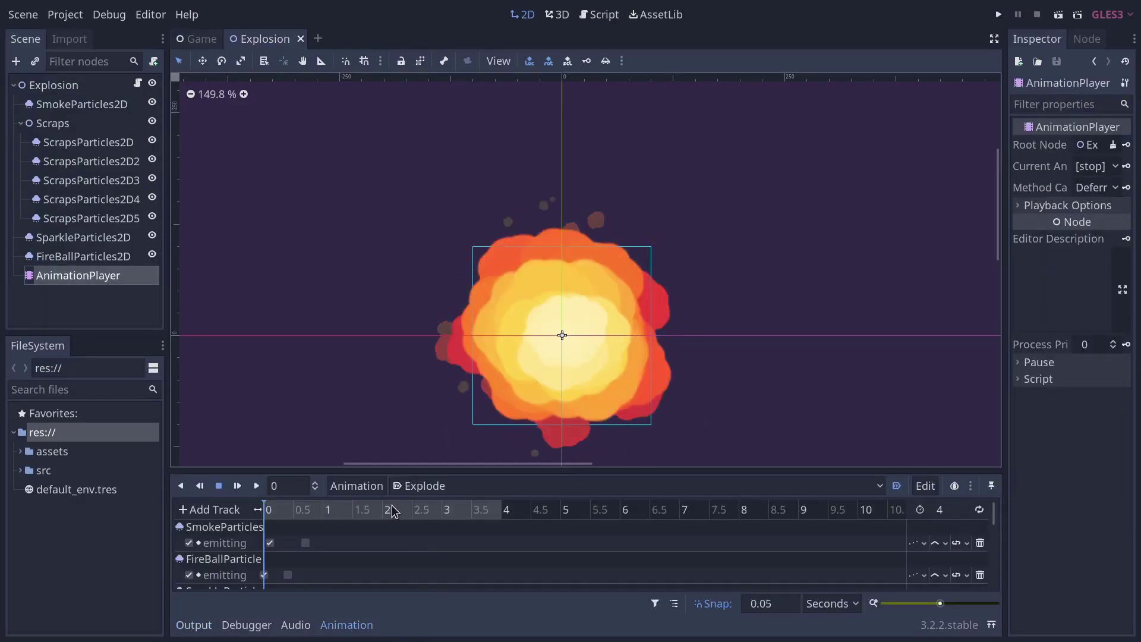
drag(271, 505, 473, 528)
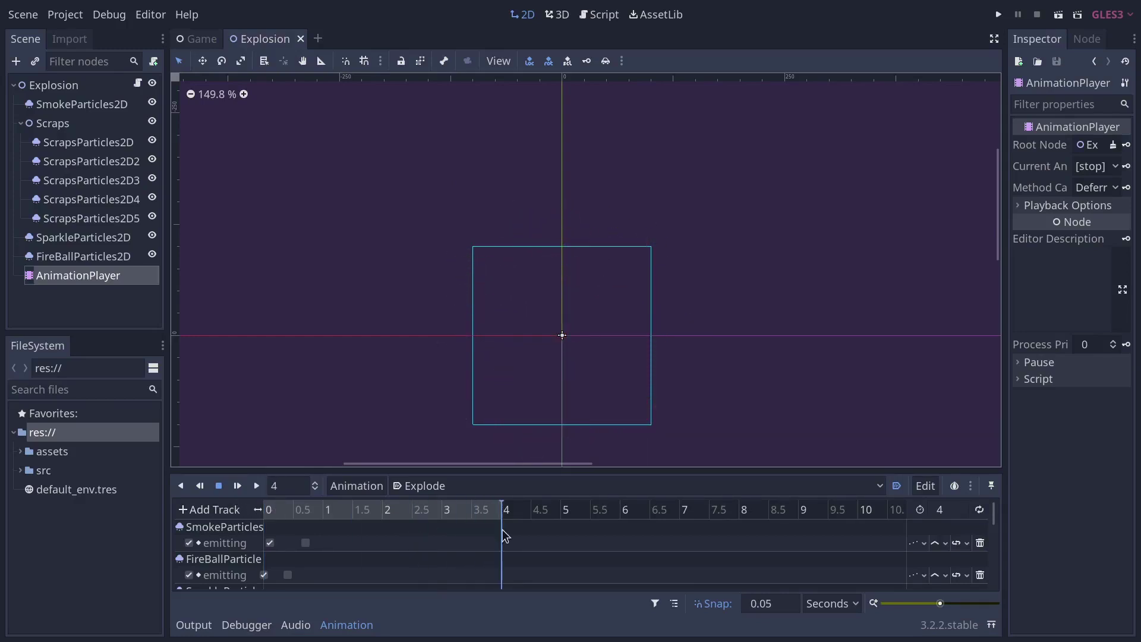
click(89, 142)
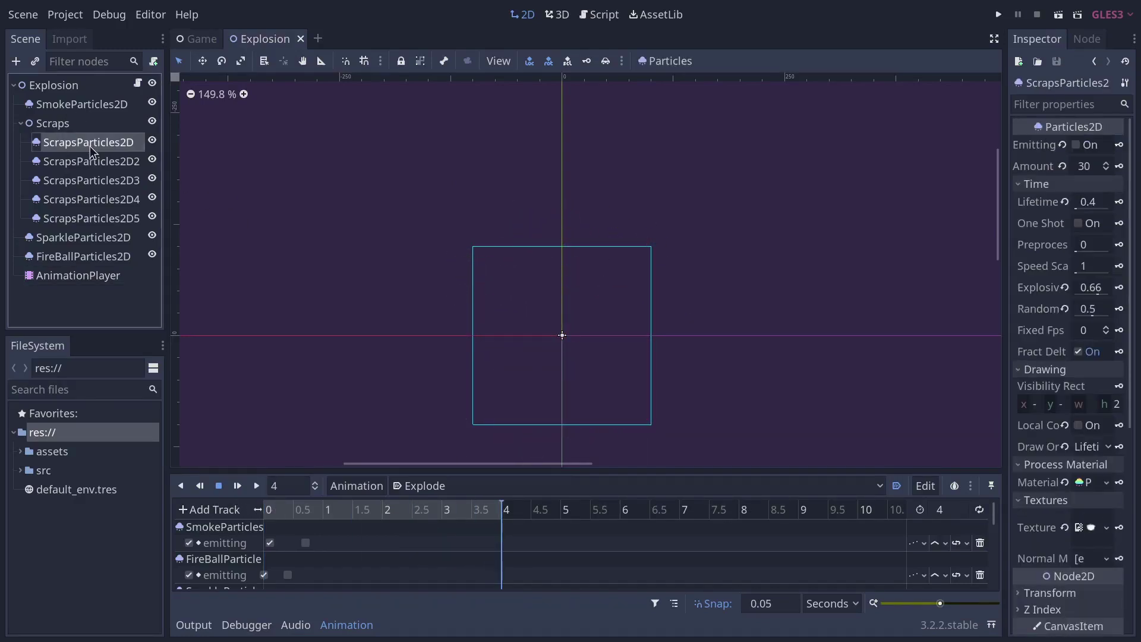
- Select ScrapsParticles2D through ScrapsParticles2D5 together and locate their emitting tracks in the Explode animation
shift+click(119, 219)
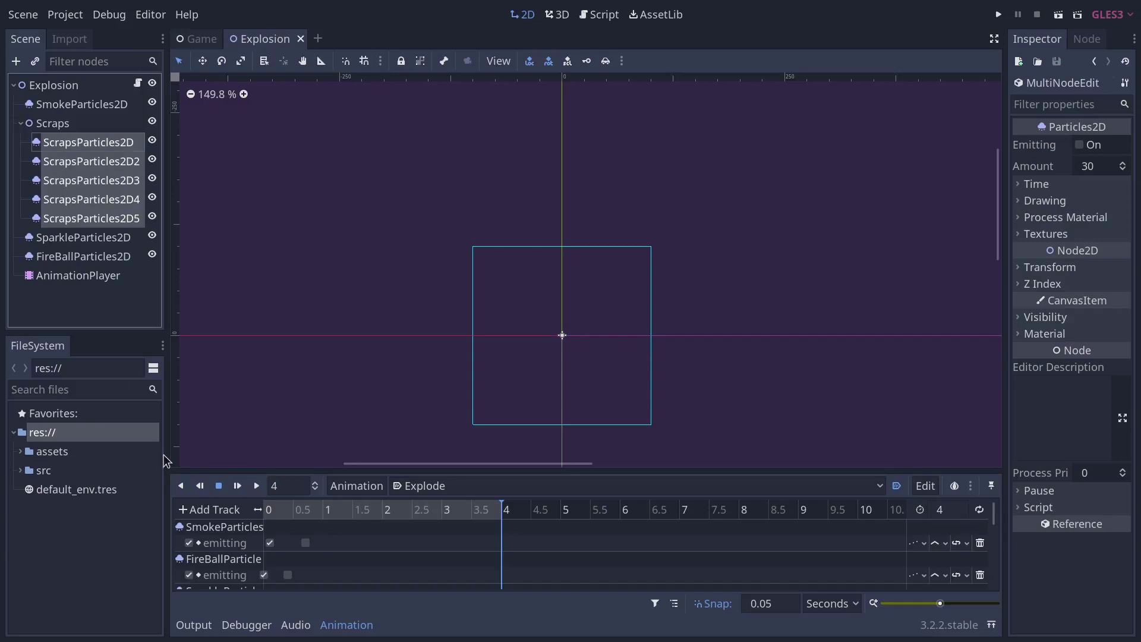
scroll(327, 561, down, 5)
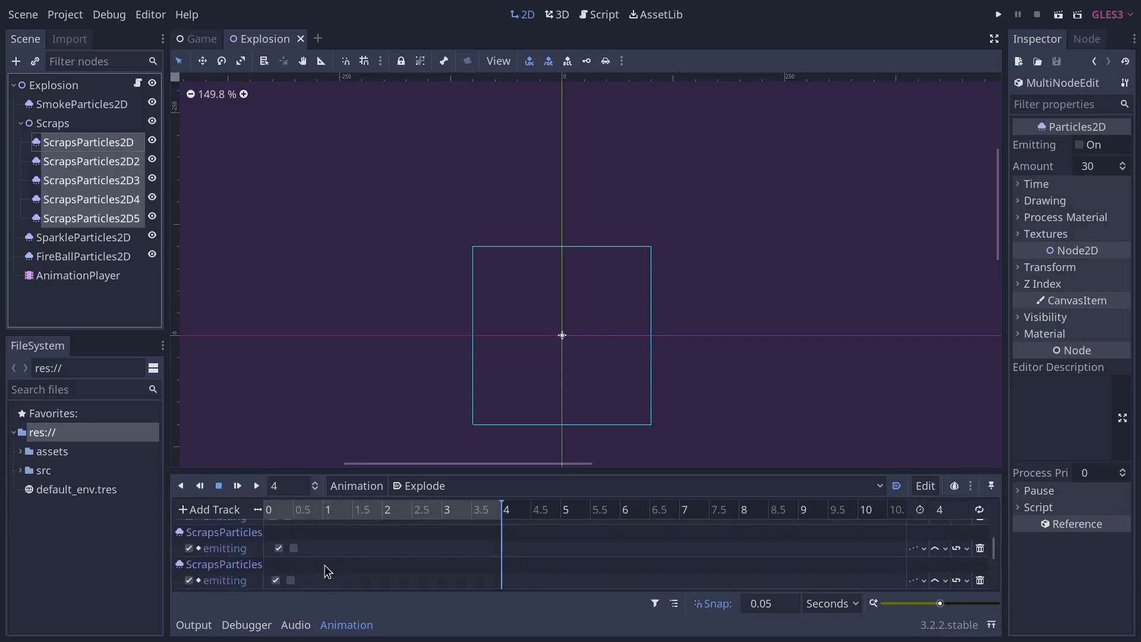
scroll(316, 532, down, 1)
- Scrub the Explode animation back to 0 seconds and play it repeatedly to preview the flying scraps
click(277, 511)
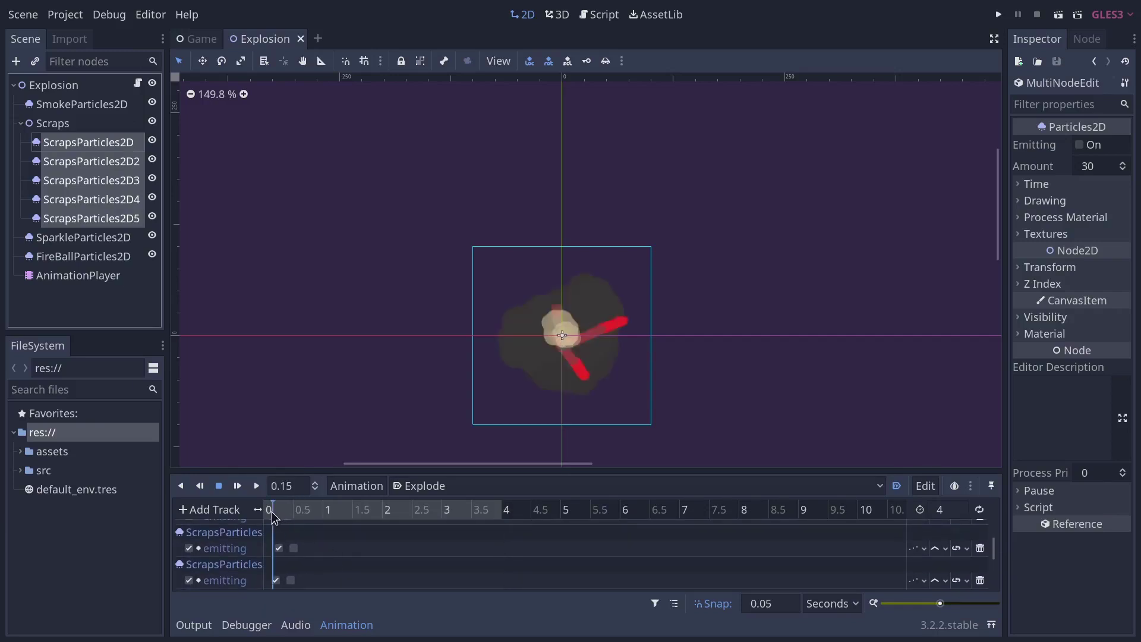
drag(276, 523, 245, 528)
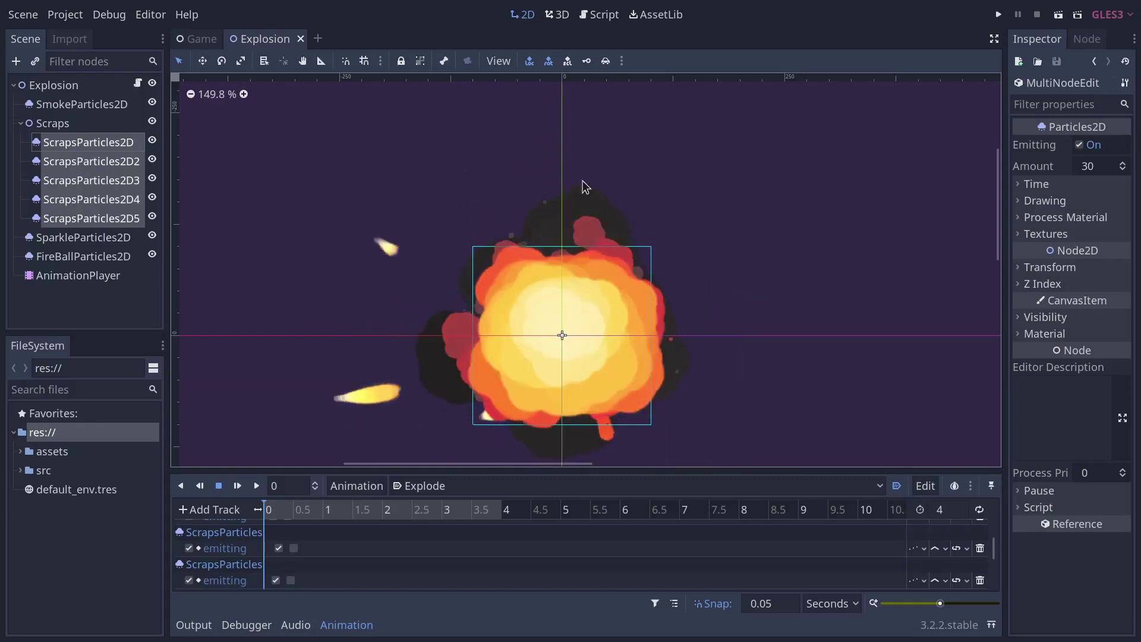
key(shift+d)
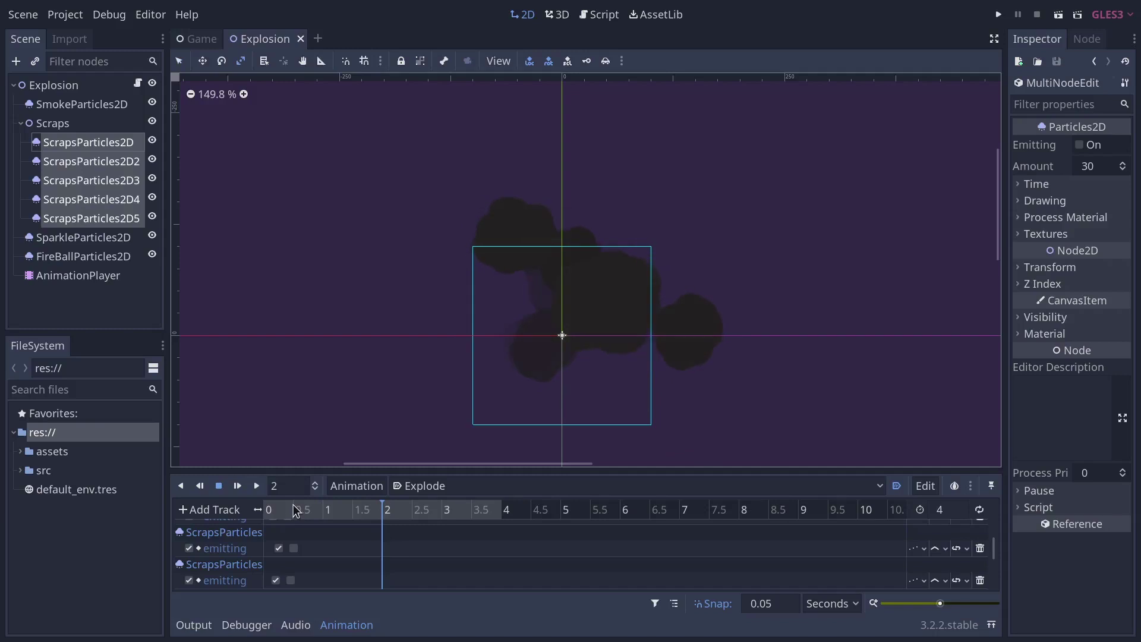
click(295, 510)
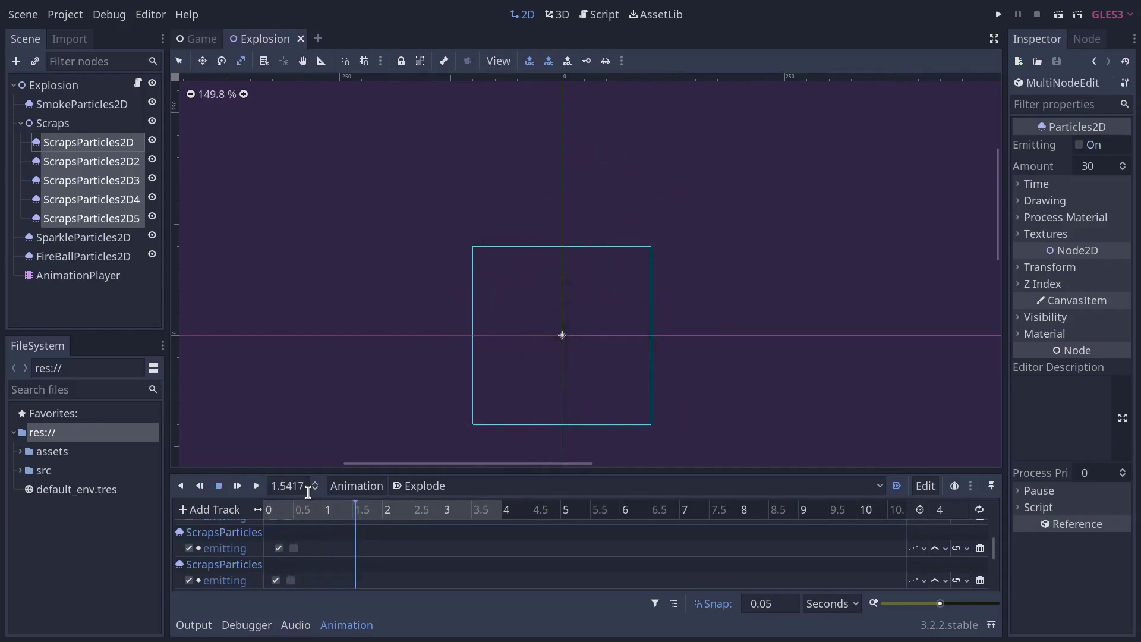
- Enlarge the animation track area to show all the scraps tracks and the Explosion node's function call
scroll(288, 555, down, 1)
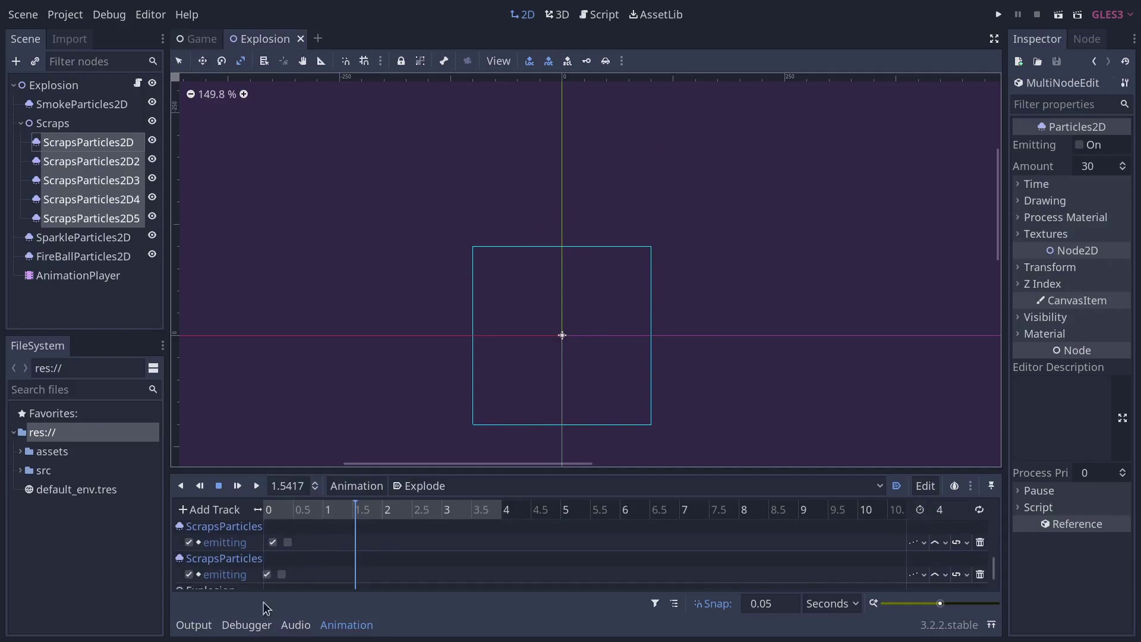
scroll(279, 556, up, 3)
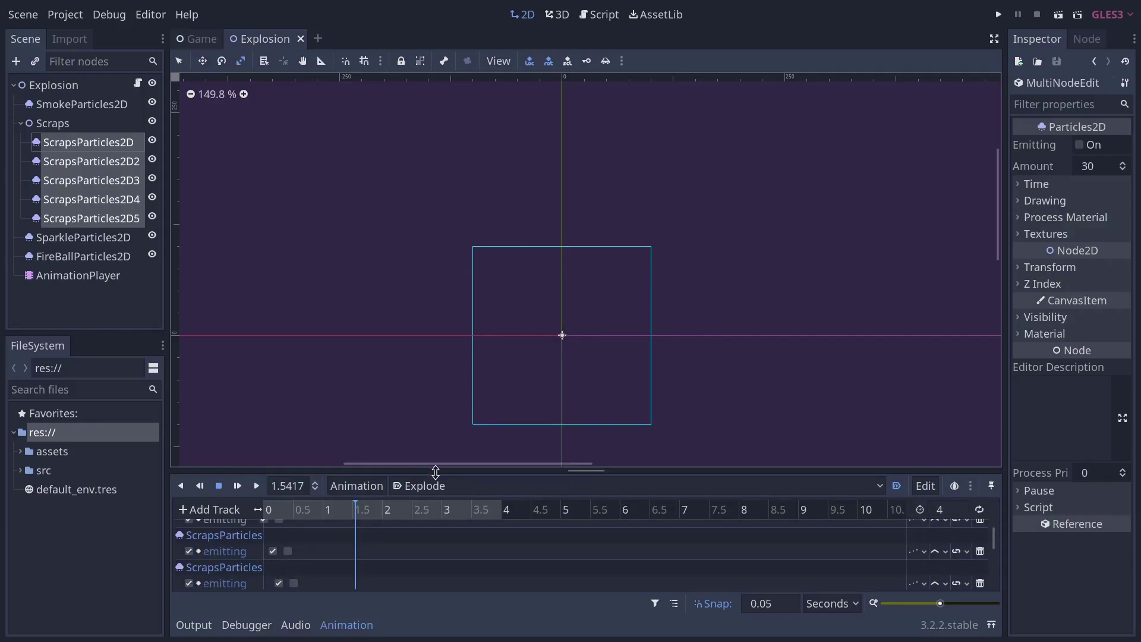
drag(436, 471, 435, 333)
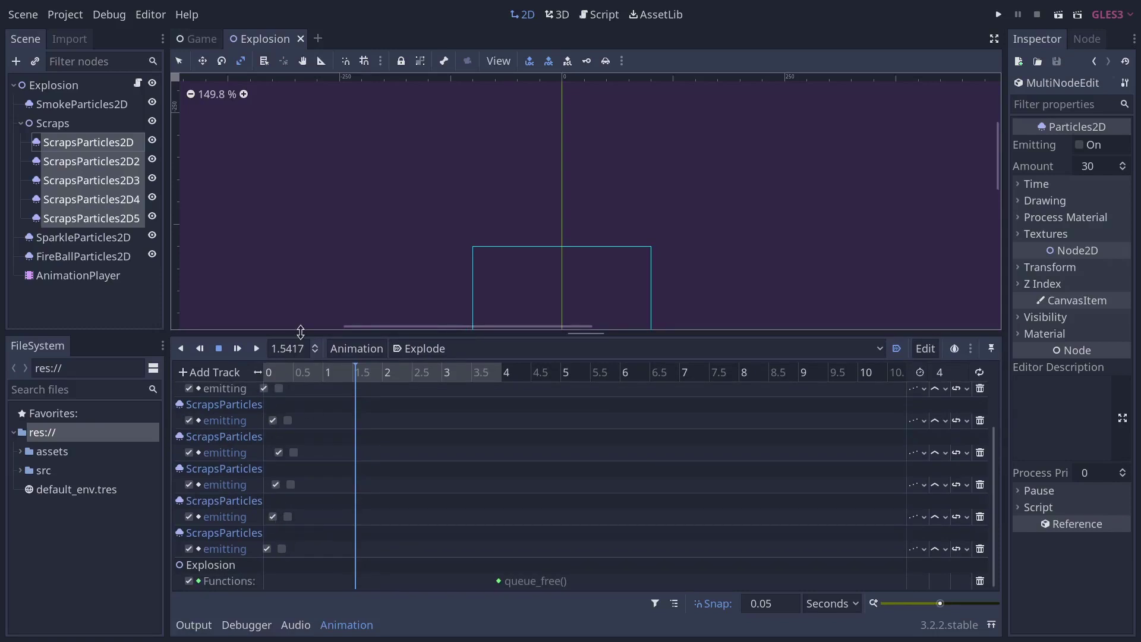
- Replay the Explode animation several times with the scraps nodes selected, keeping the whole explosion in view
key(shift+d)
middle_drag(565, 178, 559, 258)
scroll(558, 258, down, 3)
scroll(564, 250, down, 3)
middle_drag(624, 204, 637, 232)
key(shift+d)
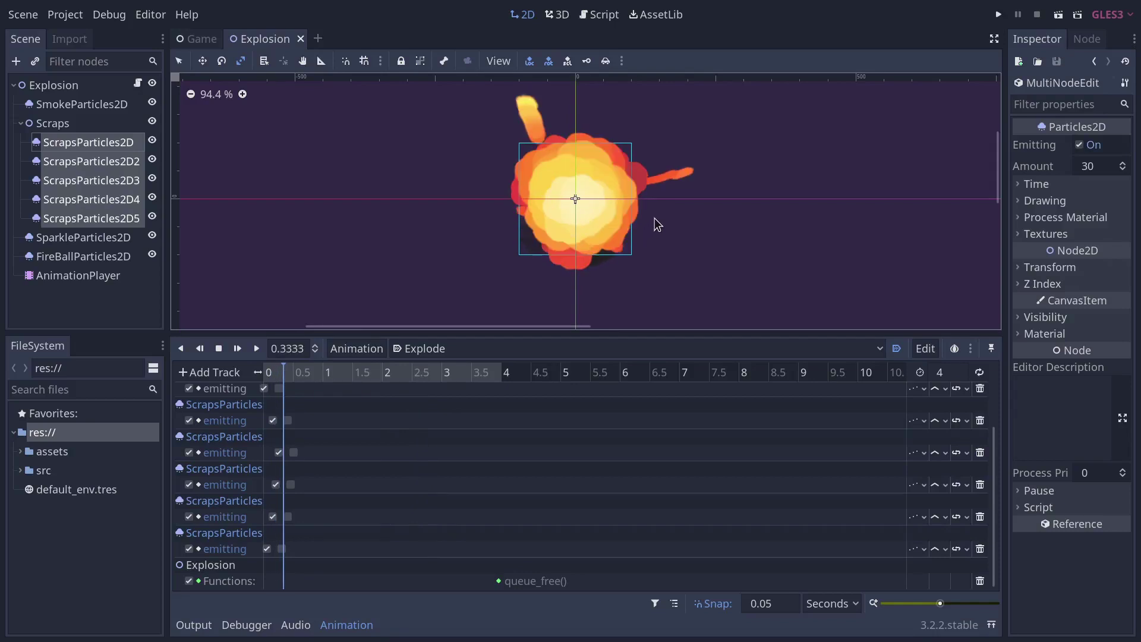
key(shift+d)
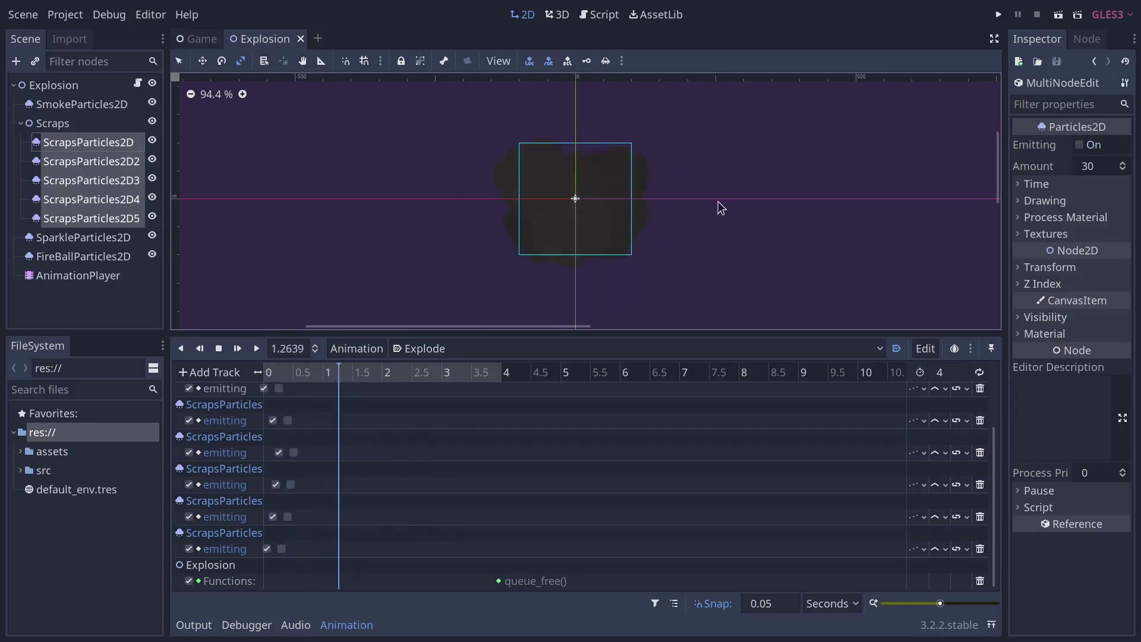
key(shift+d)
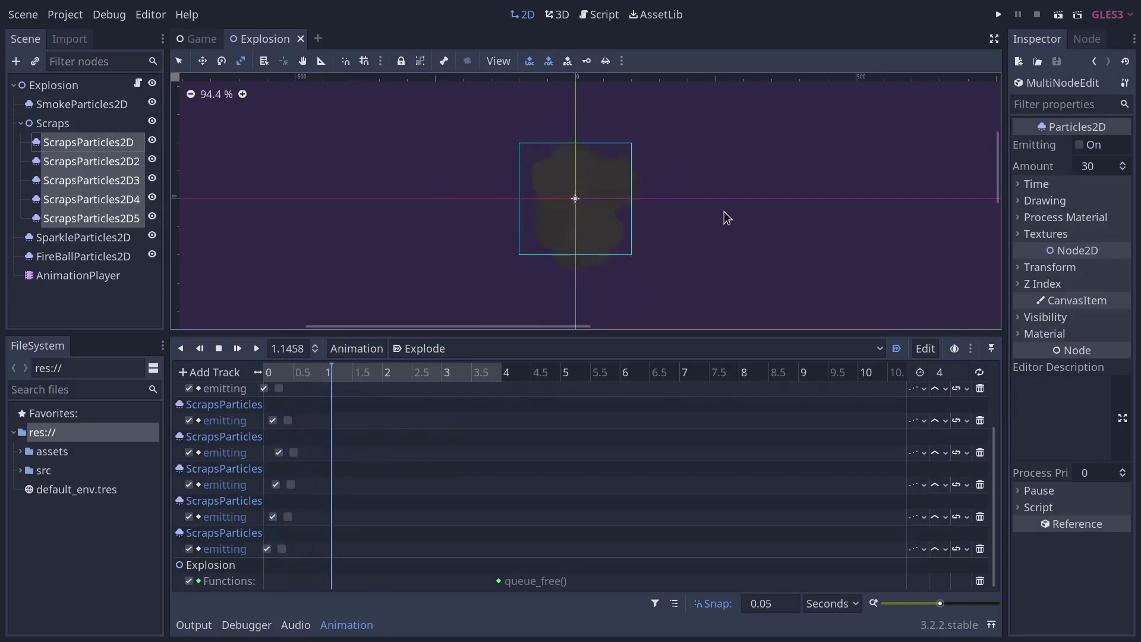
key(shift+d)
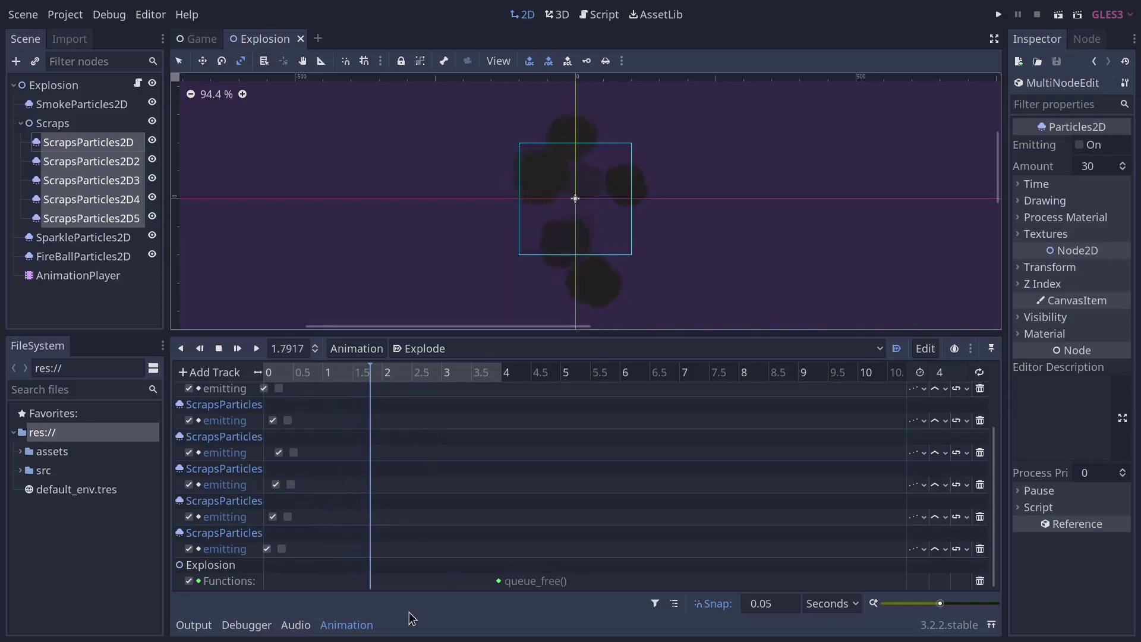
key(shift+d)
key(shift+d)
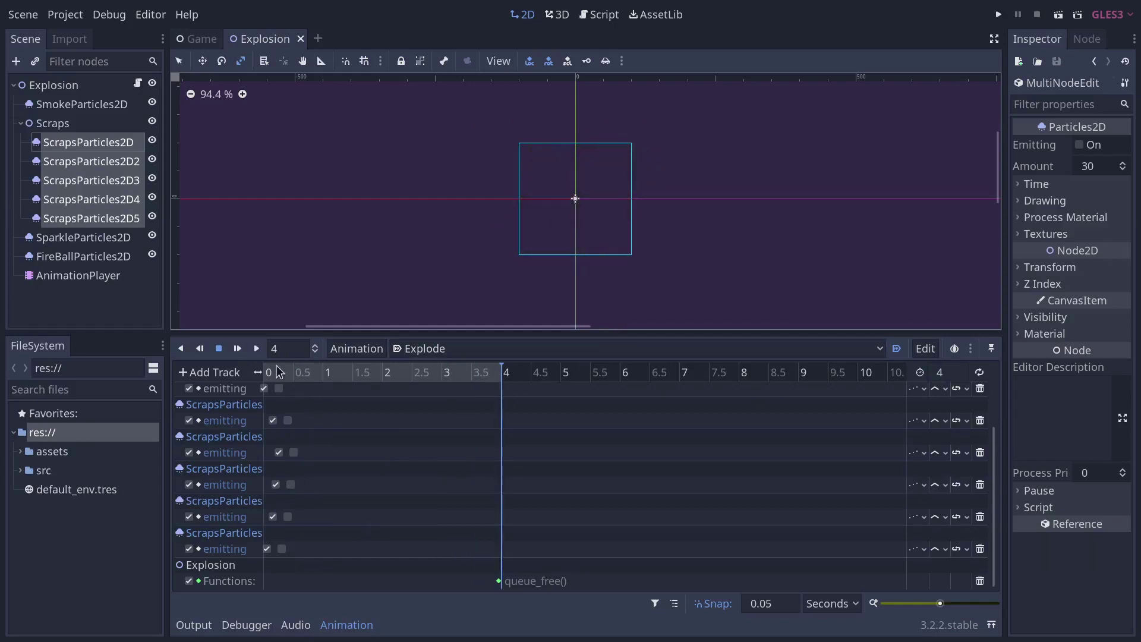
- Compare the properties of SparkleParticles2D and FireBallParticles2D, ending on FireBallParticles2D
click(95, 237)
click(104, 256)
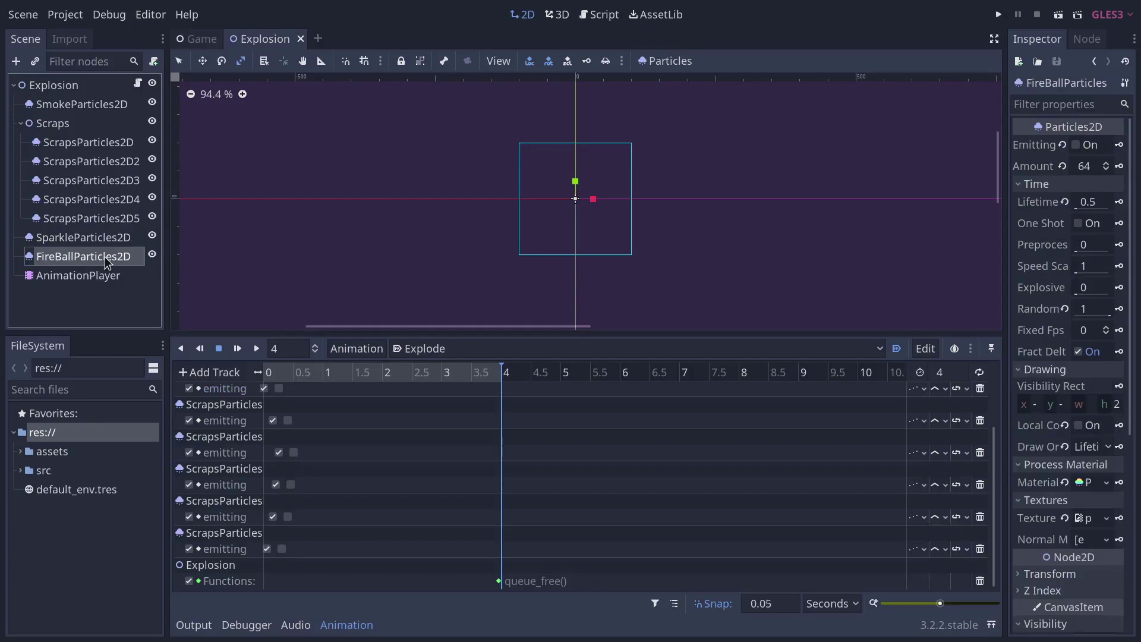
click(115, 240)
click(111, 254)
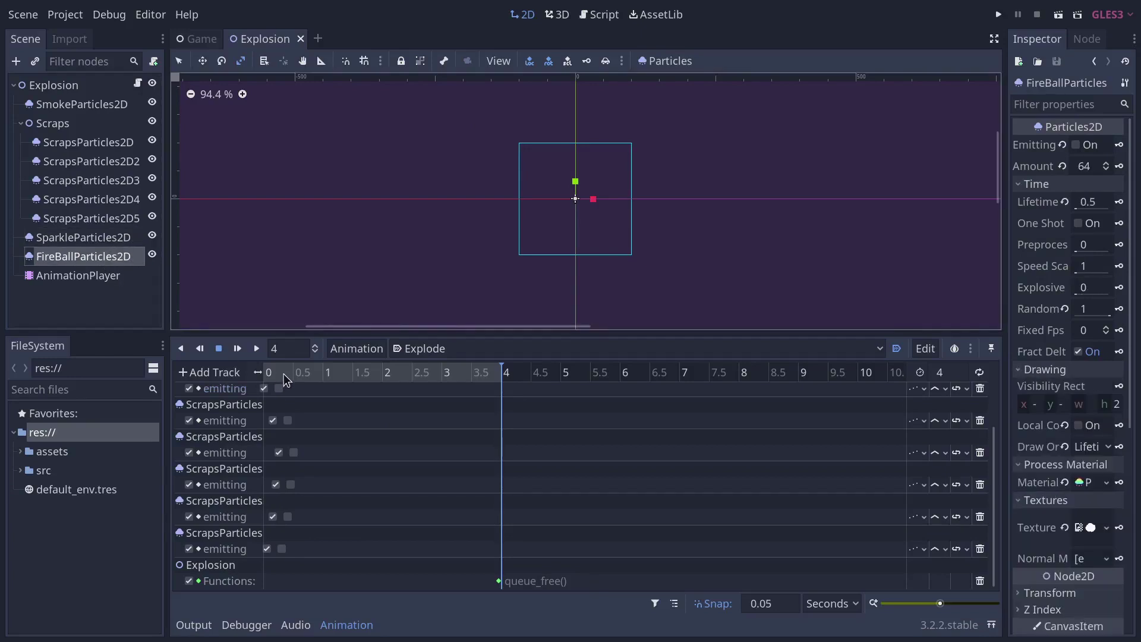
- Replay the Explode animation with FireBallParticles2D selected to examine the fireball
key(shift+d)
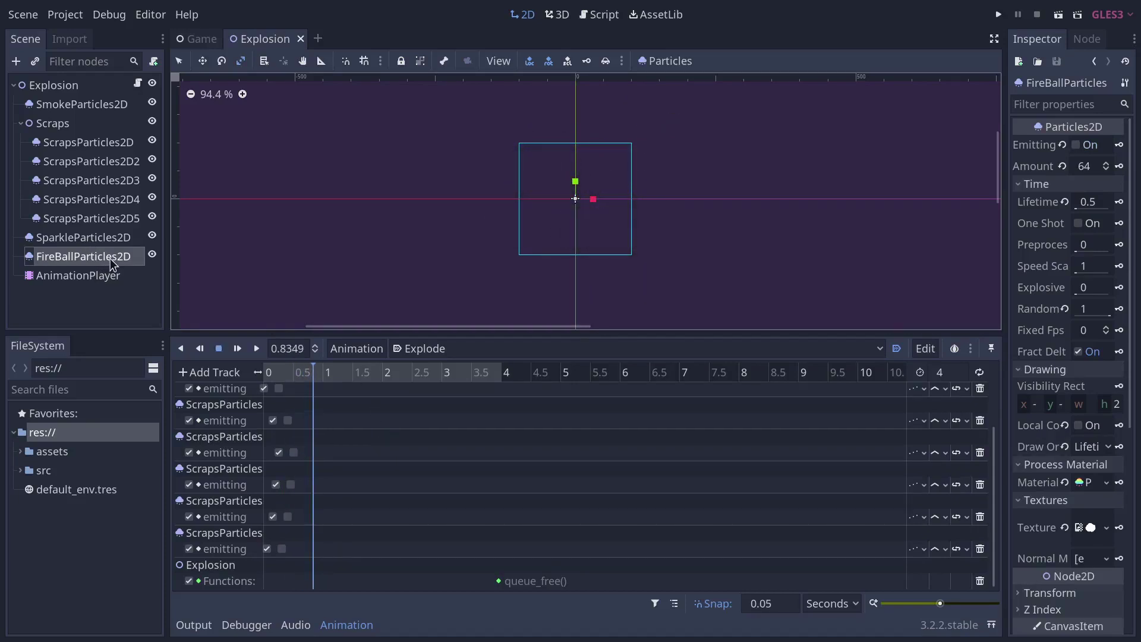
key(shift+d)
key(shift+d)
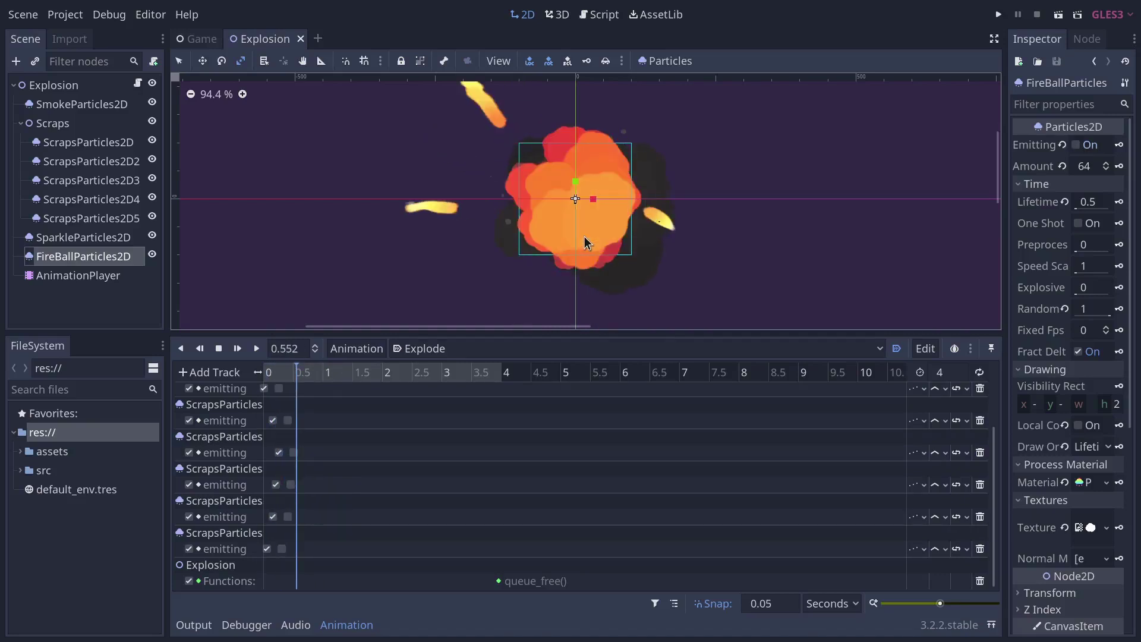
- Hide FireBallParticles2D and replay the Explode animation to examine the remaining sparkles, scraps and smoke
key(shift+d)
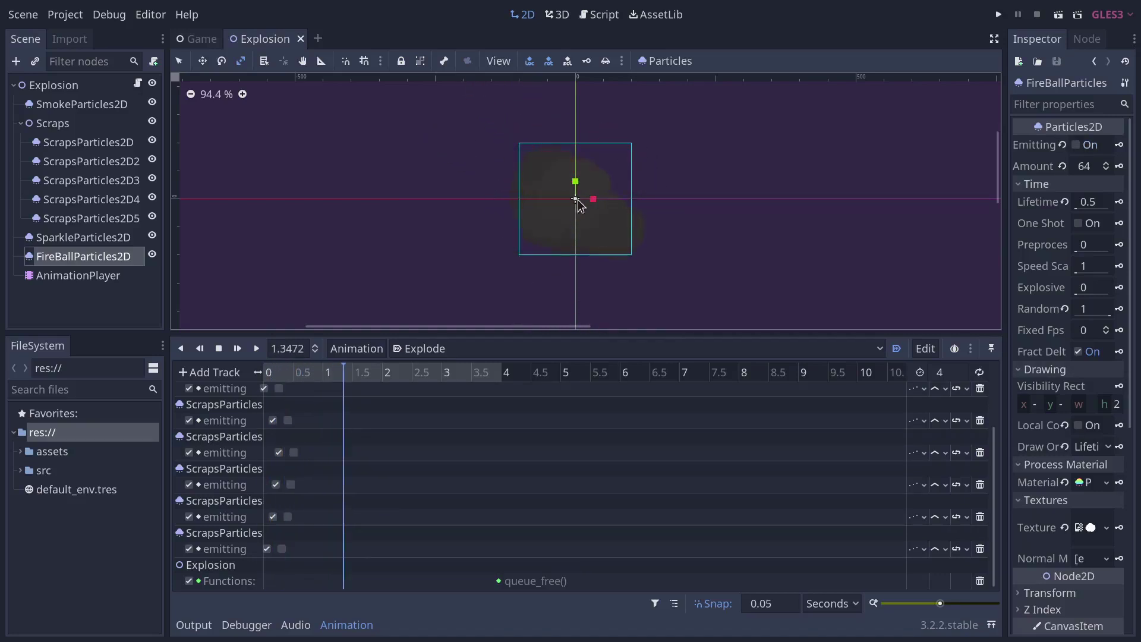
key(shift+d)
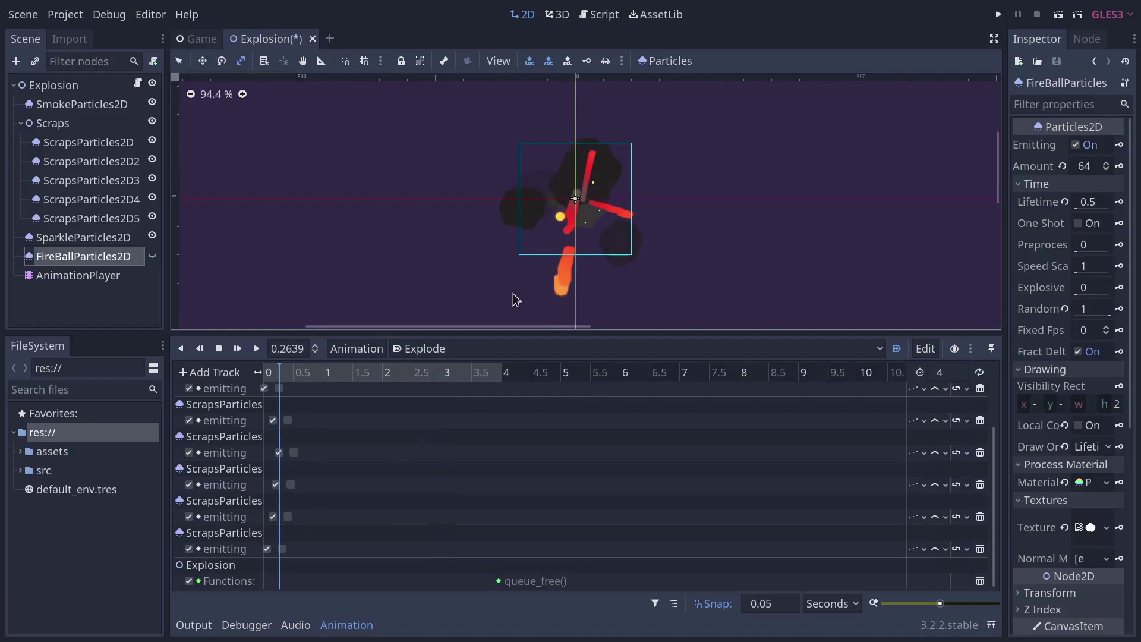
key(shift+d)
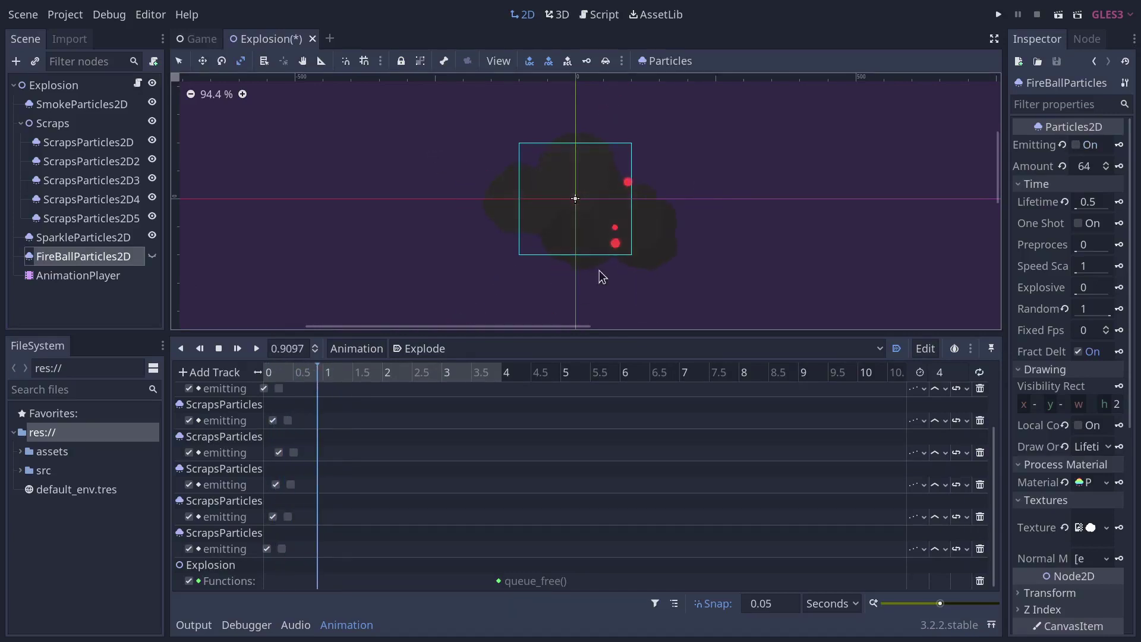
key(shift+d)
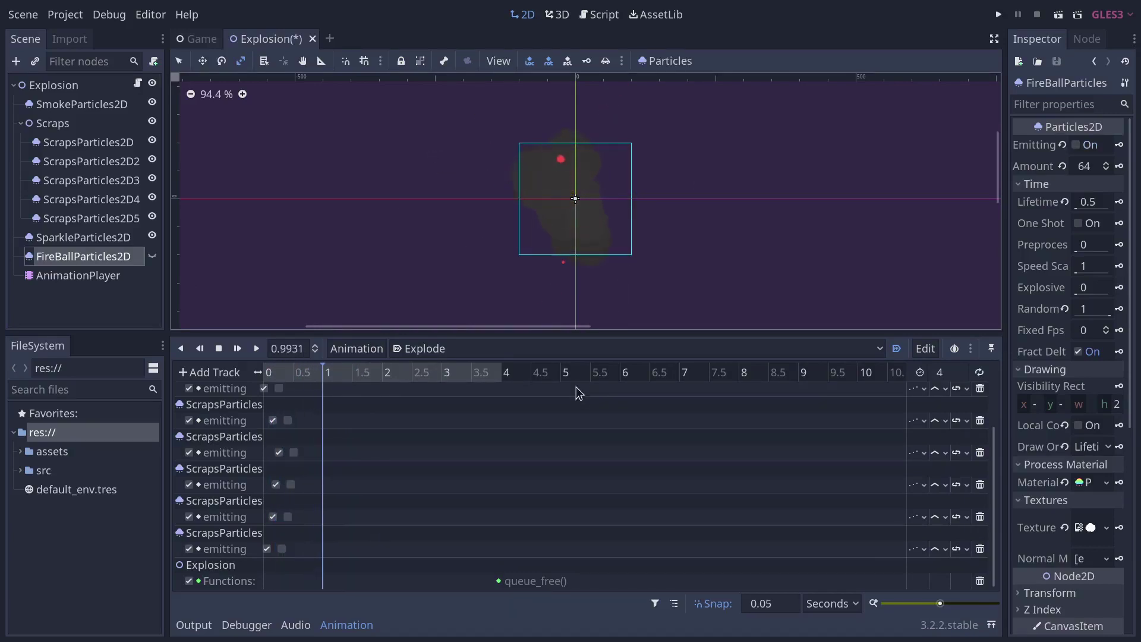
key(shift+d)
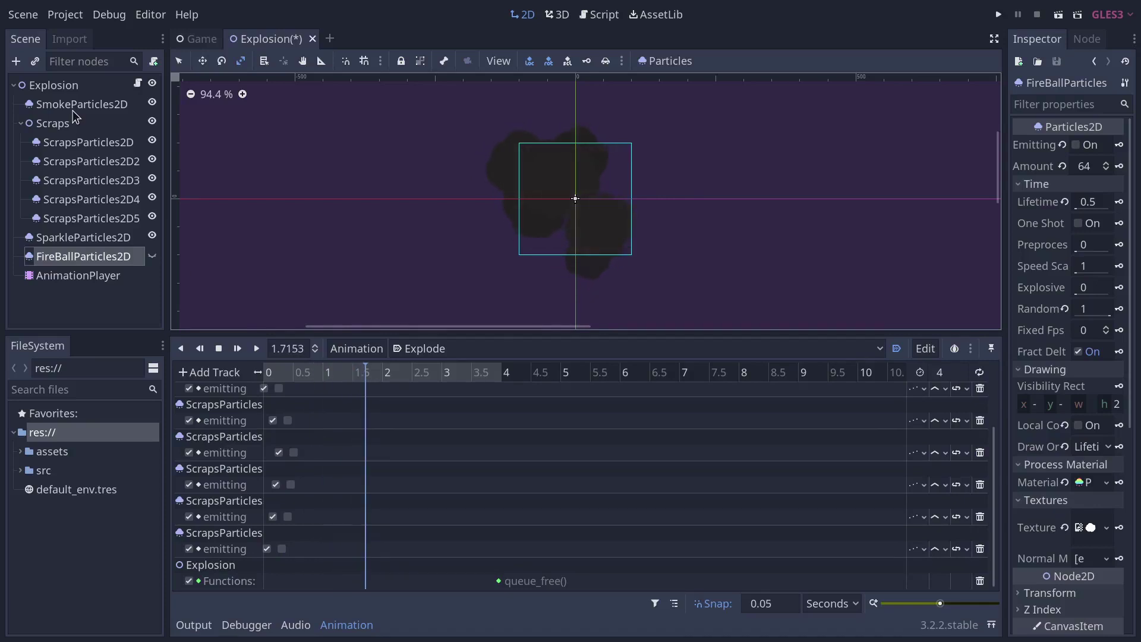
- Show the properties of SmokeParticles2D, review the Explode animation's emitting tracks and replay it to examine the smoke
click(77, 105)
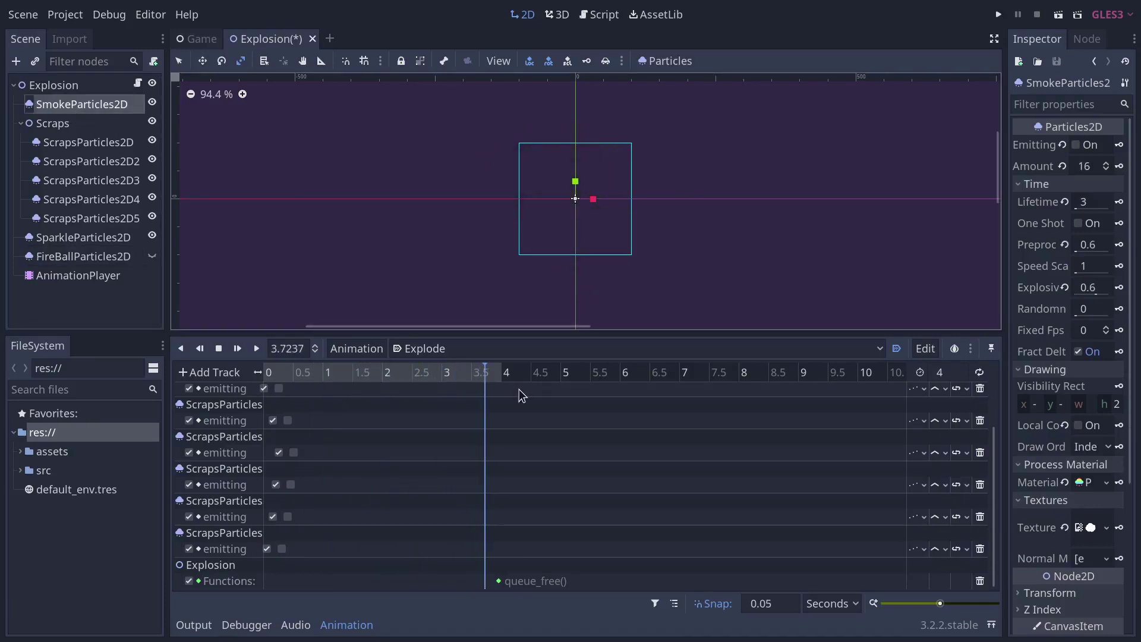
scroll(356, 474, up, 3)
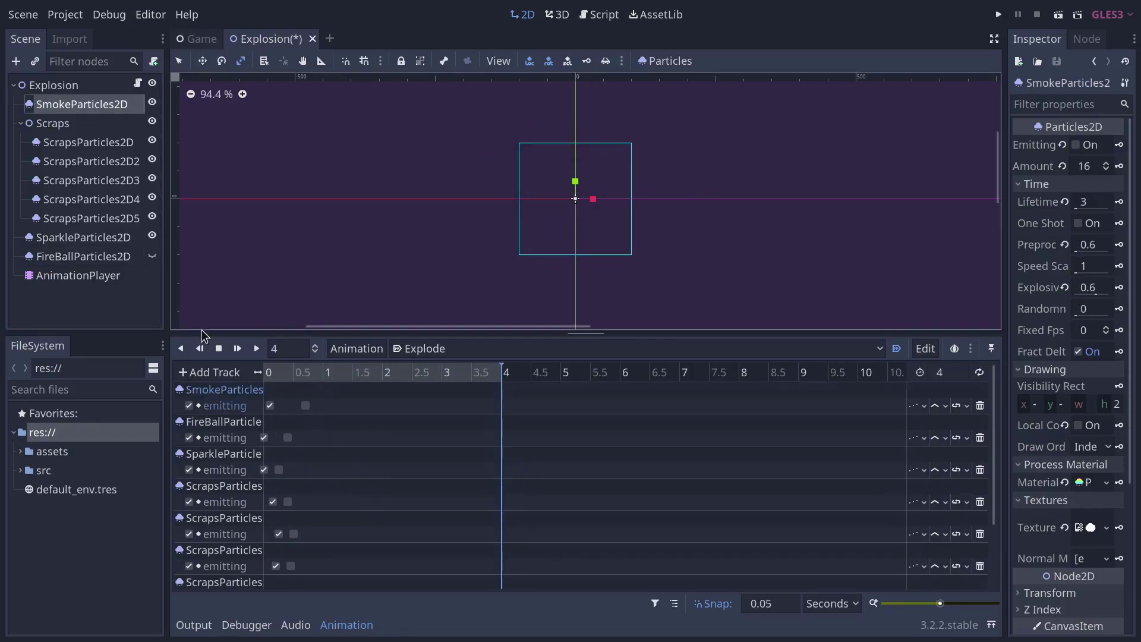
scroll(375, 457, down, 3)
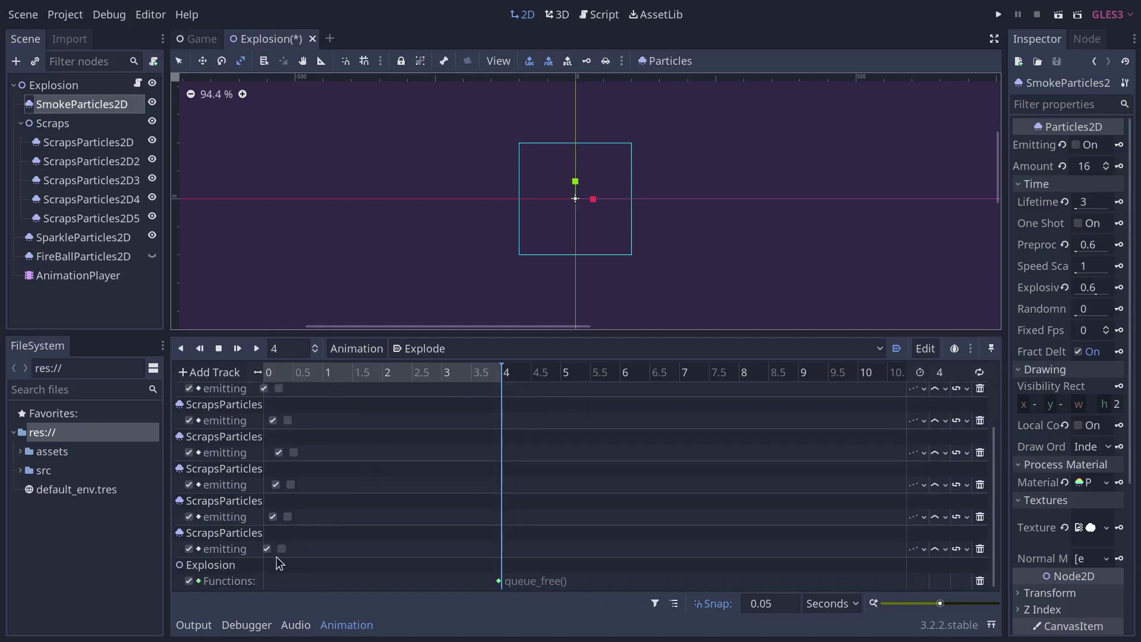
scroll(286, 561, up, 3)
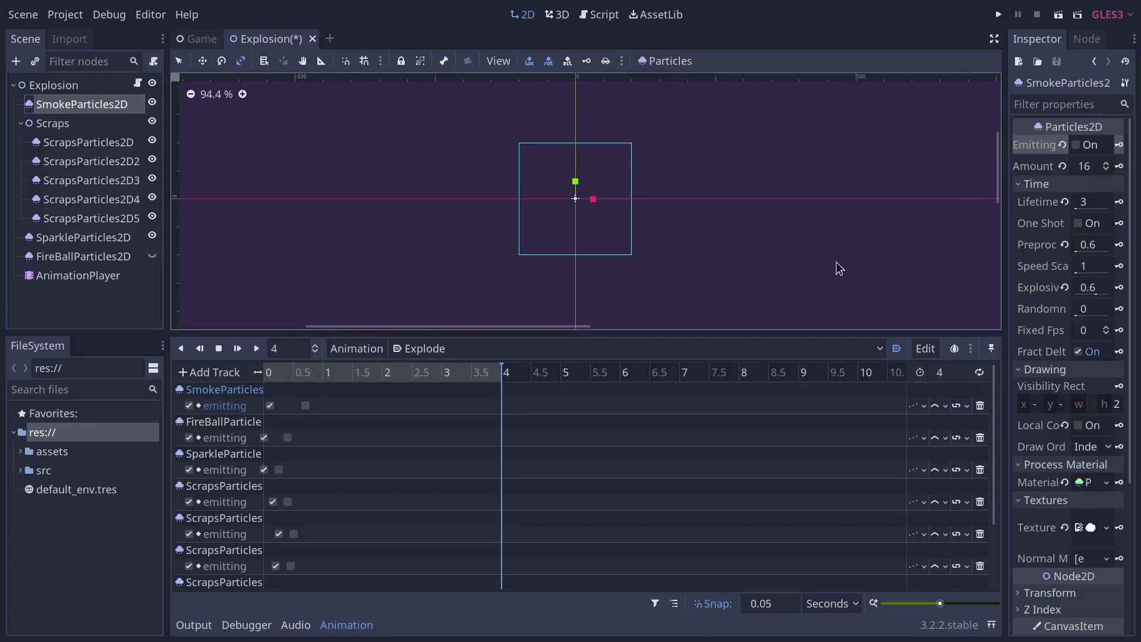
key(shift+d)
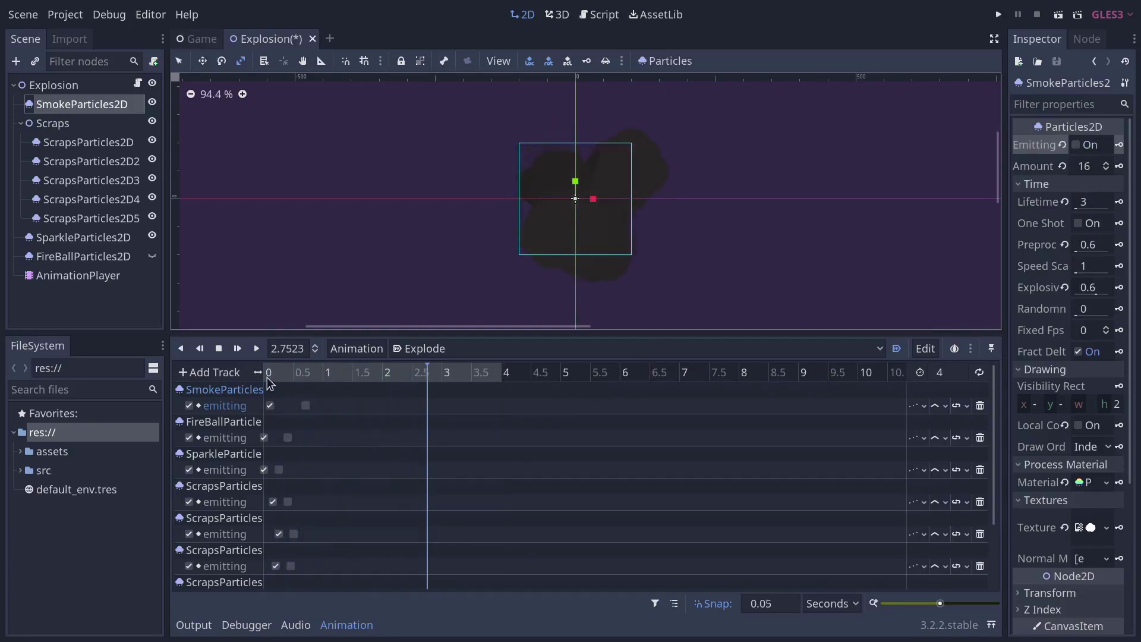
click(307, 380)
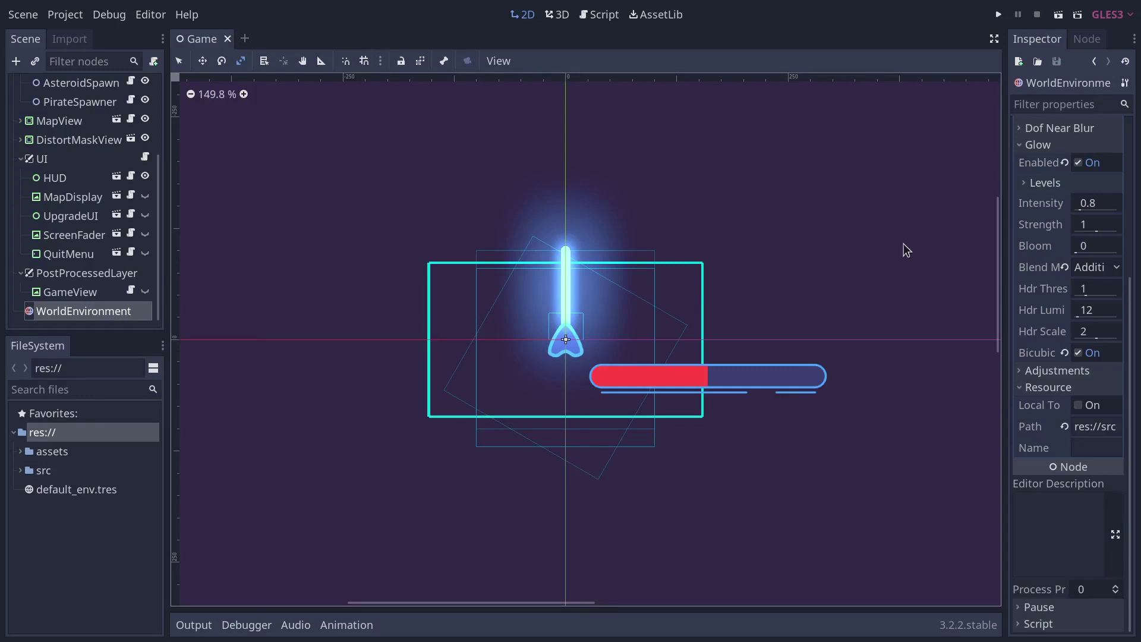
- Search the node types available for creation for "World" and pick out WorldEnvironment
scroll(1102, 218, up, 5)
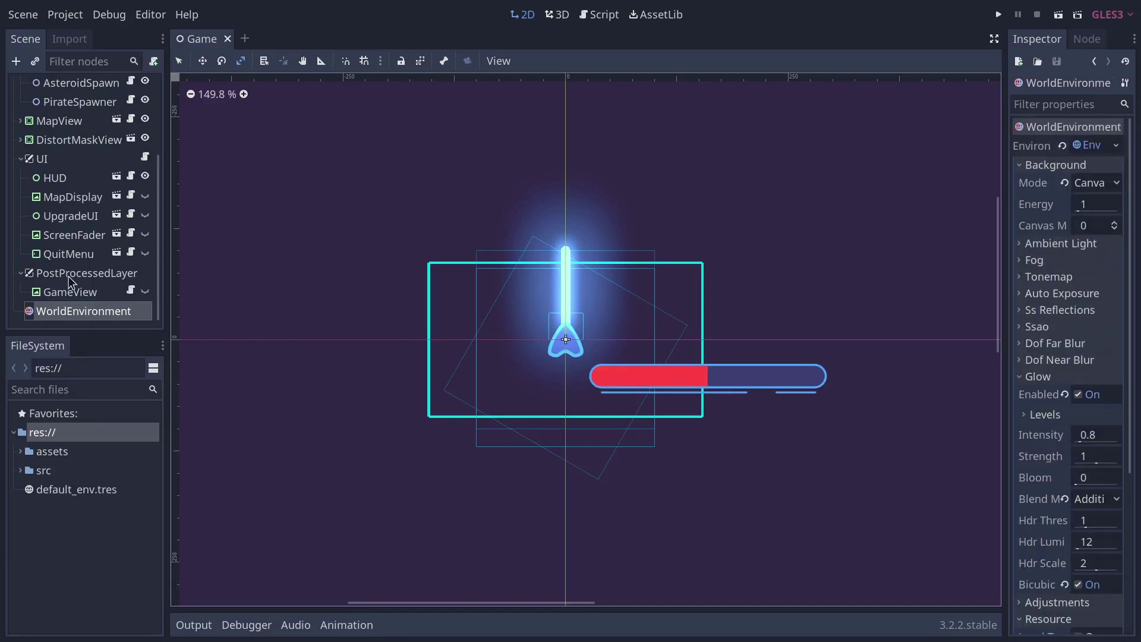
key(ctrl+a)
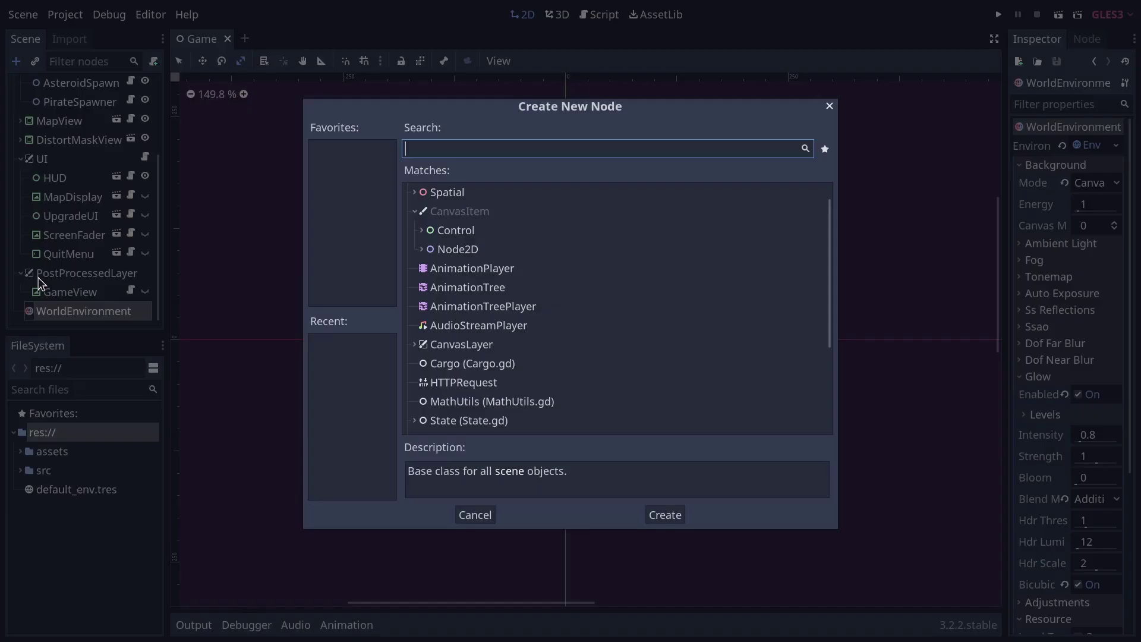
text(World)
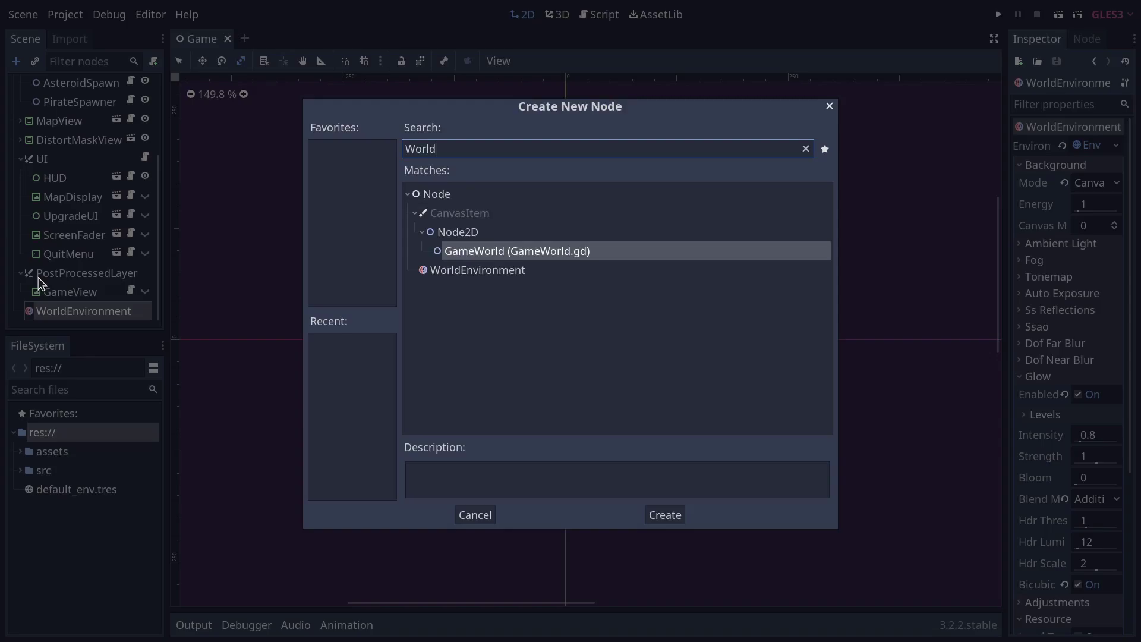
key(Down)
key(Return)
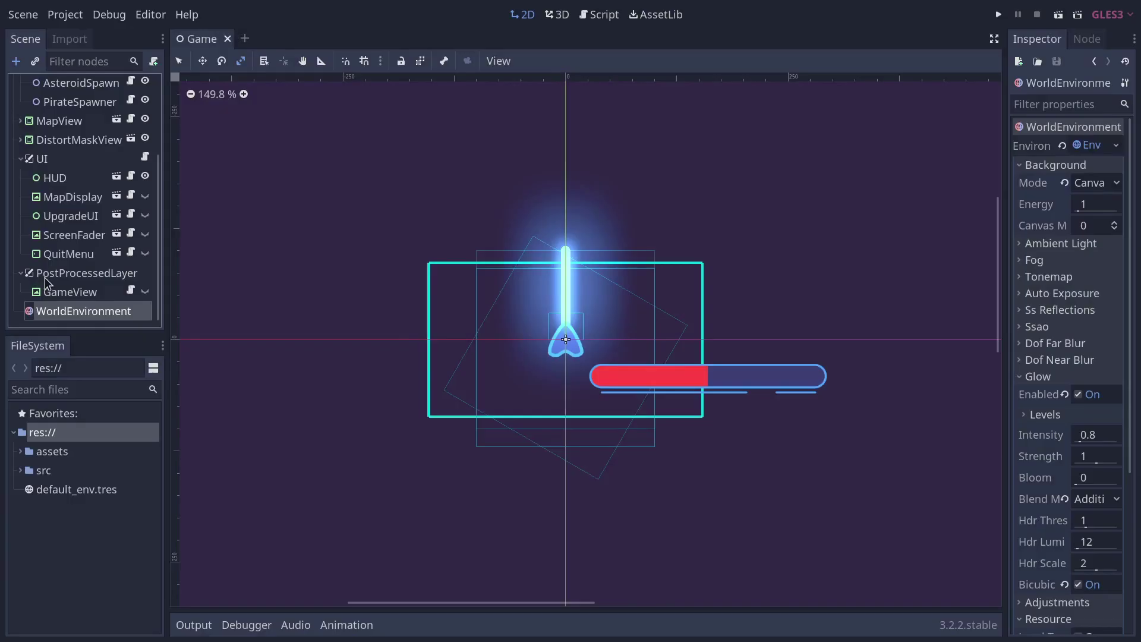
- Collapse and re-expand the WorldEnvironment node's Environment resource, and select default_env.tres in the project files
click(1091, 145)
click(1092, 146)
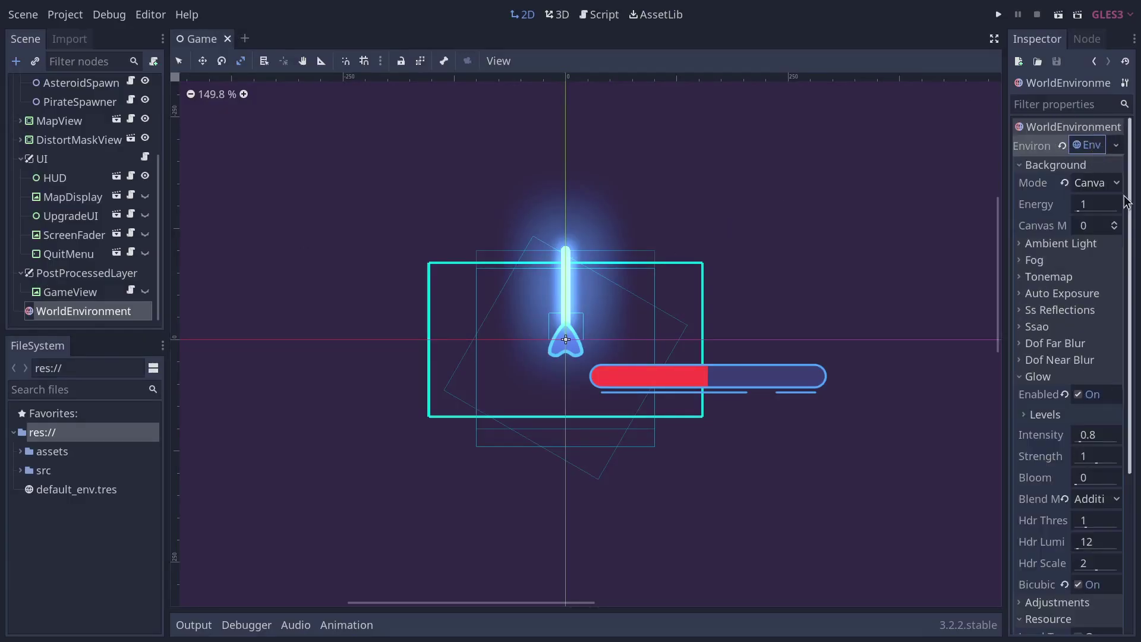
click(31, 496)
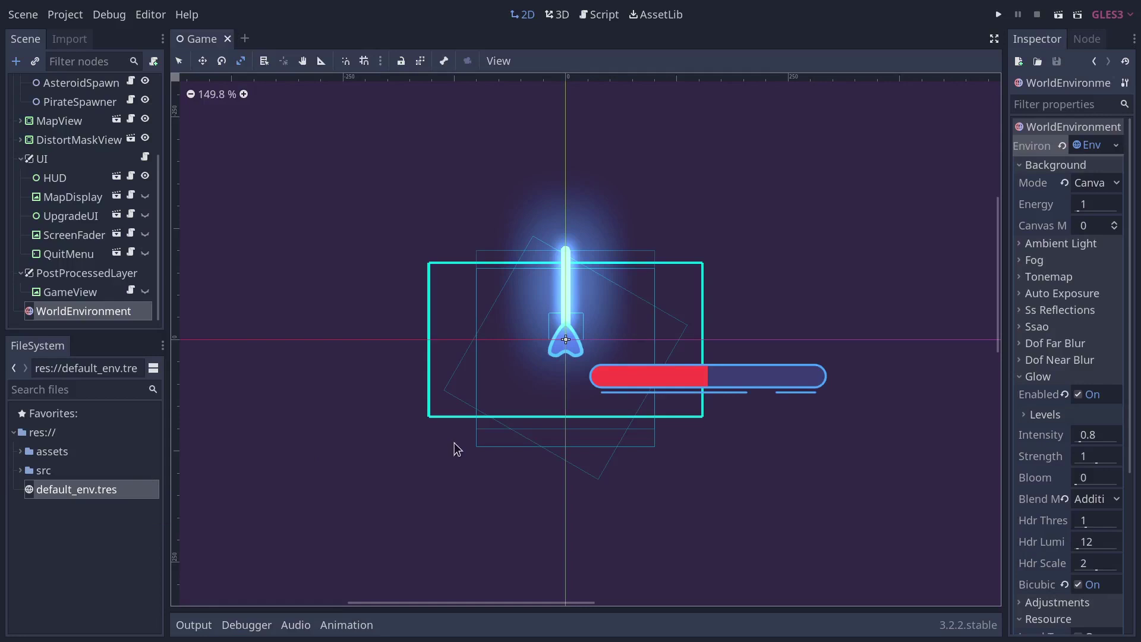
- Expand and collapse the environment's Fog settings and look more closely at the glowing ship in the scene
click(1035, 260)
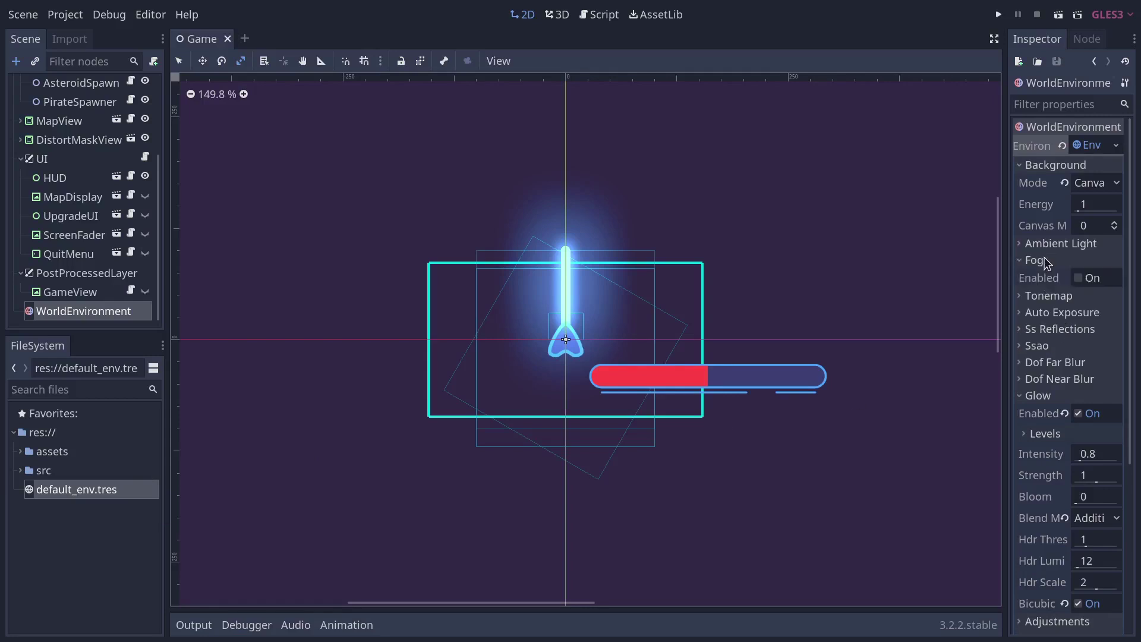
click(1035, 261)
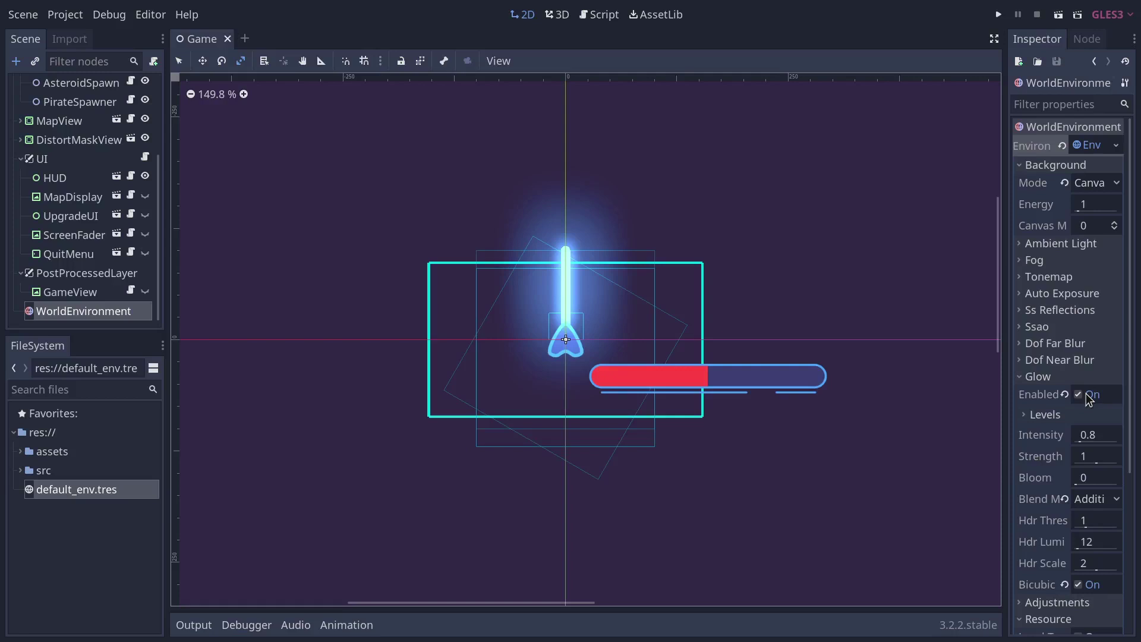
scroll(583, 313, up, 2)
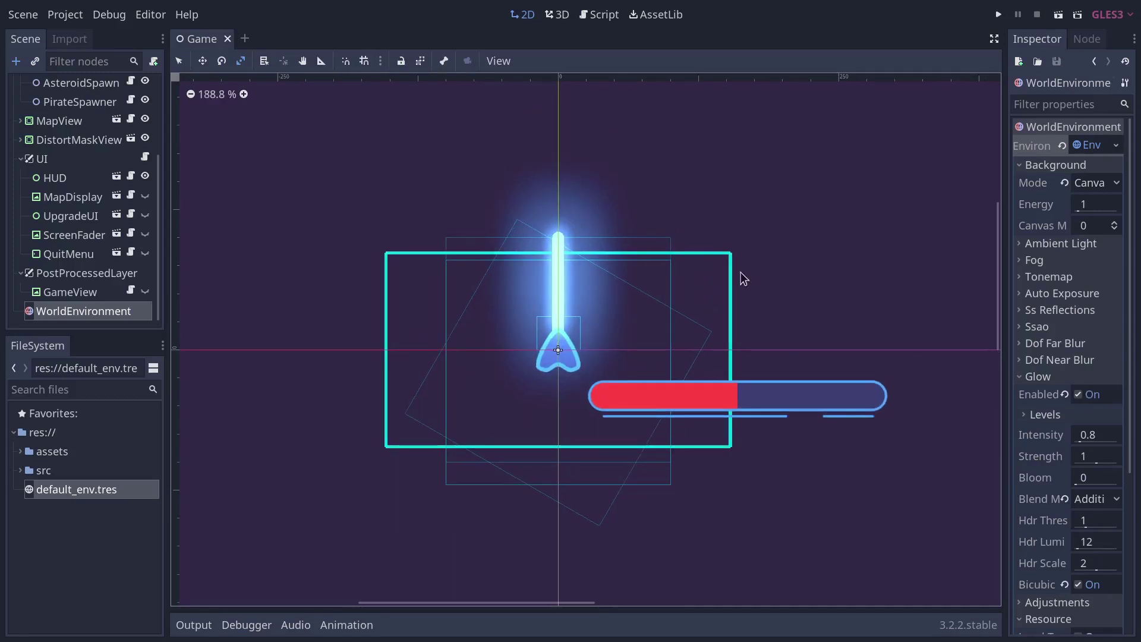
- Run the game, fly the ship around to view the glow in play, and close the game
key(F5)
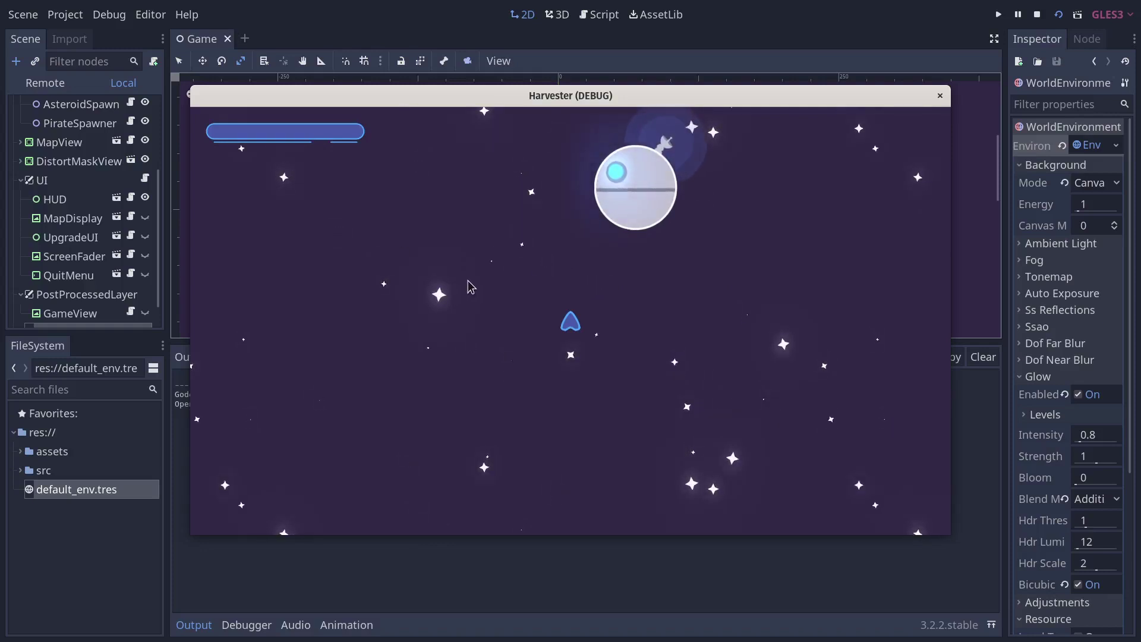
key(w)
key(space)
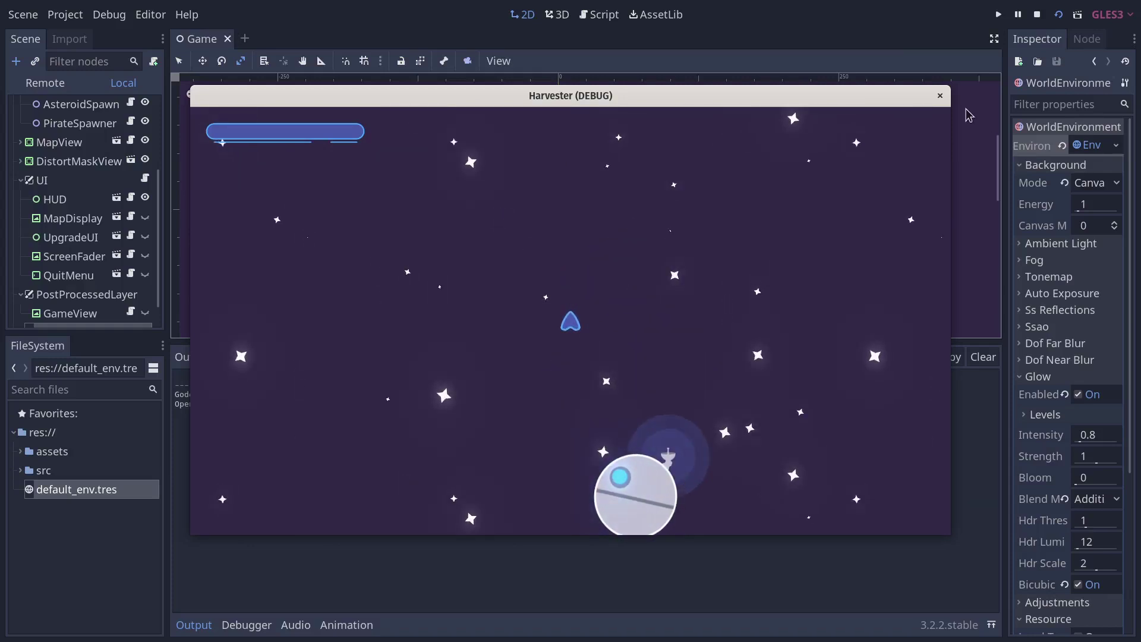
click(939, 96)
- Review the environment's Glow properties and the available Background modes, keeping Canvas as the mode
scroll(1098, 370, down, 3)
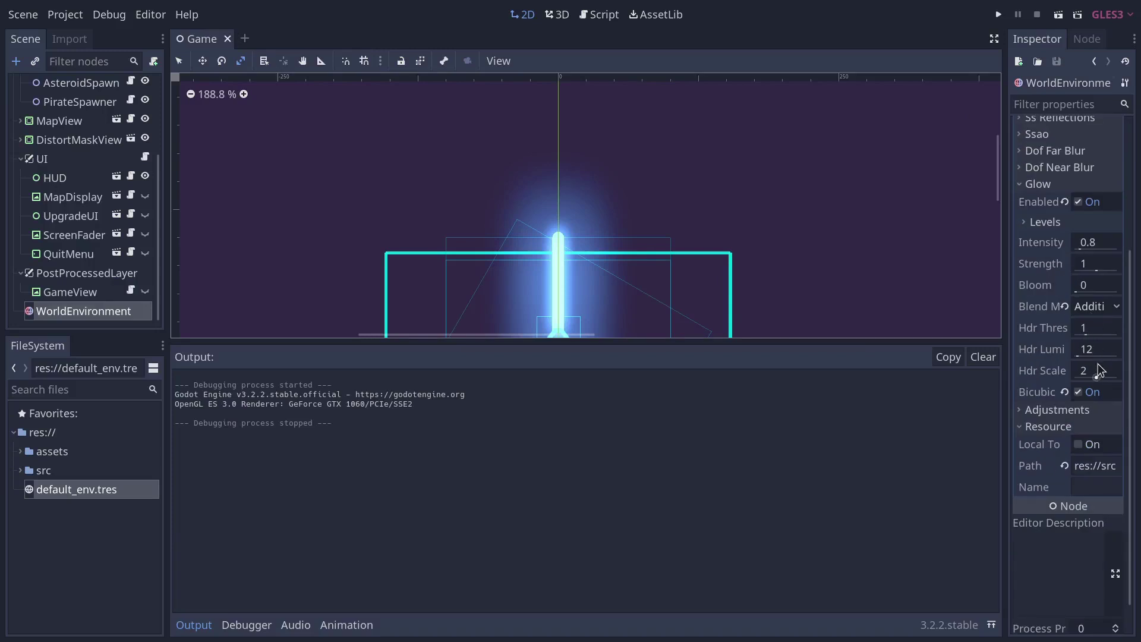
scroll(1120, 334, up, 3)
click(1091, 182)
click(1090, 184)
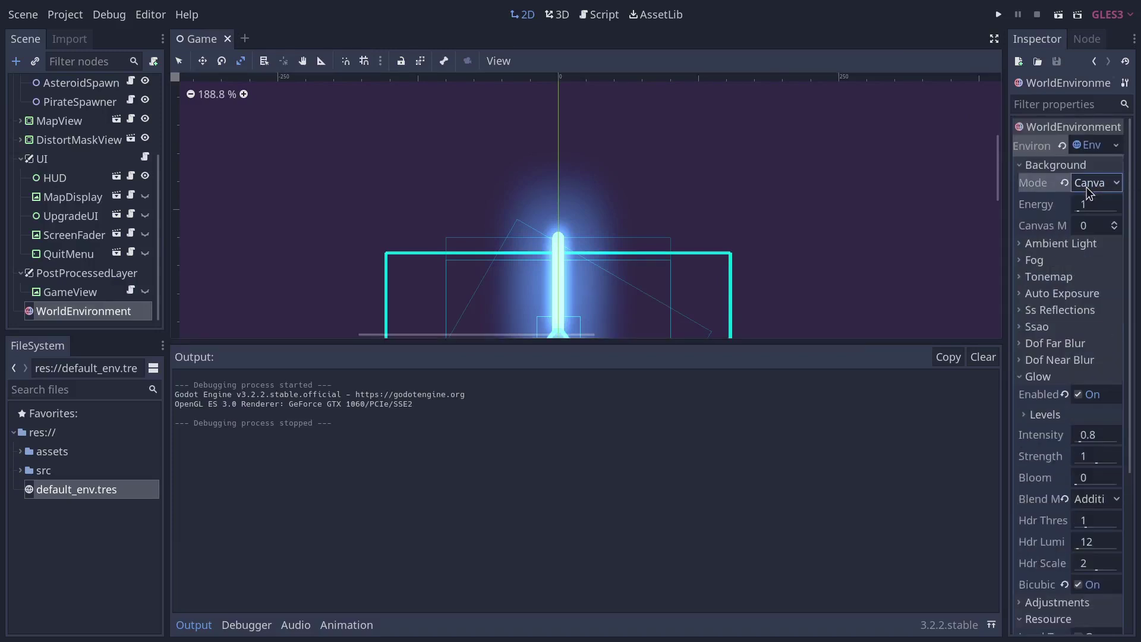
click(191, 623)
click(1096, 184)
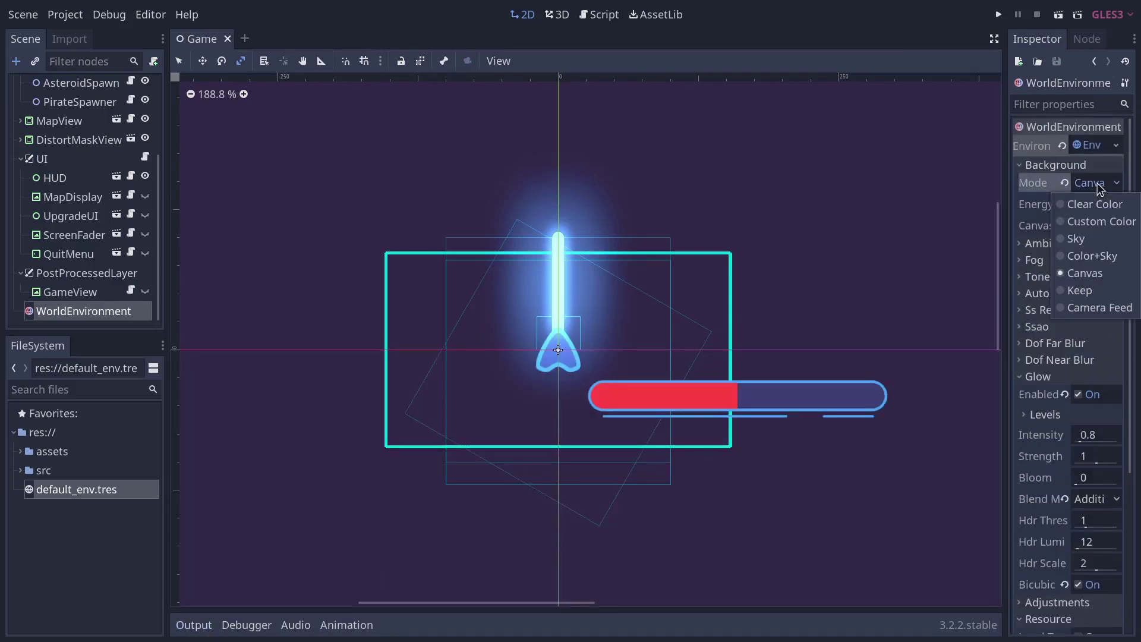
click(801, 326)
- Run the game again to check how the Canvas background renders, stop it and hide the output log
key(F5)
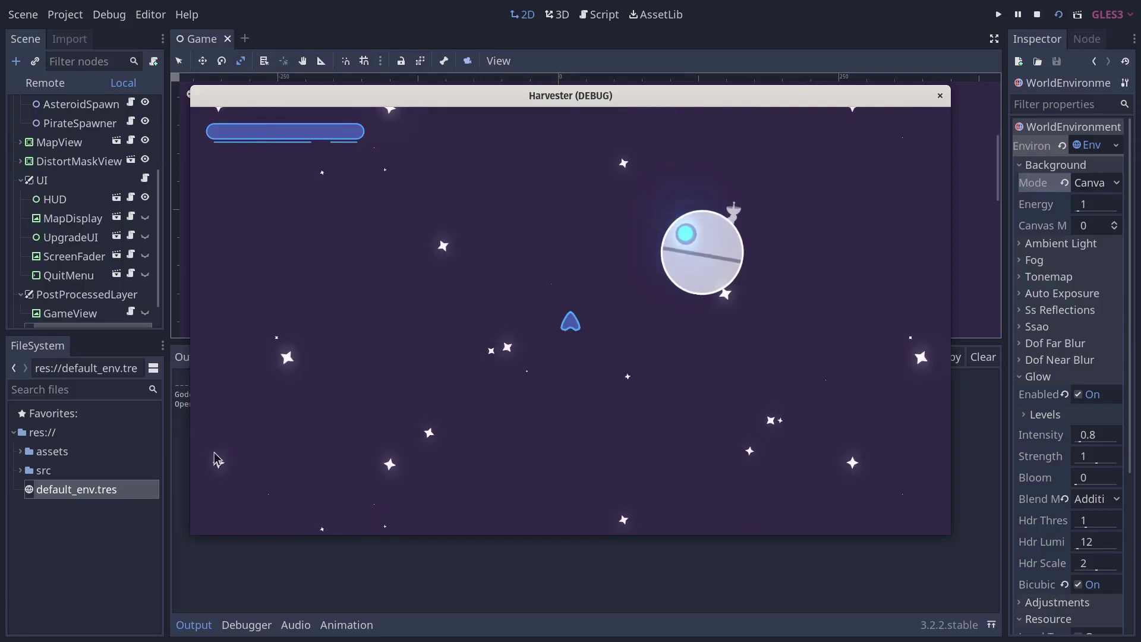
key(F8)
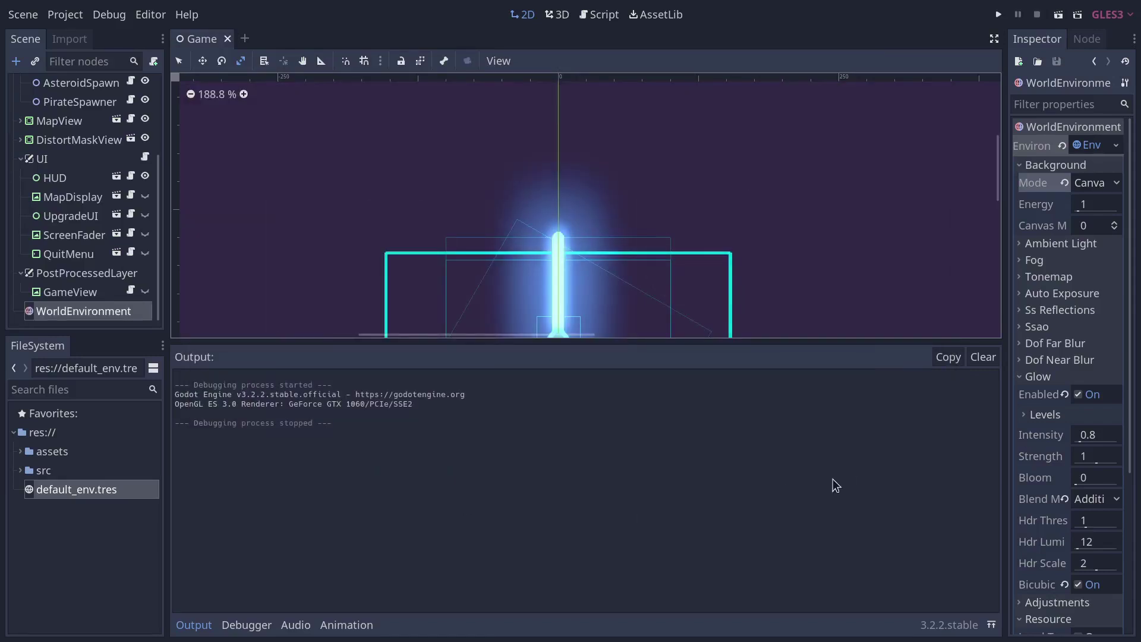
click(180, 625)
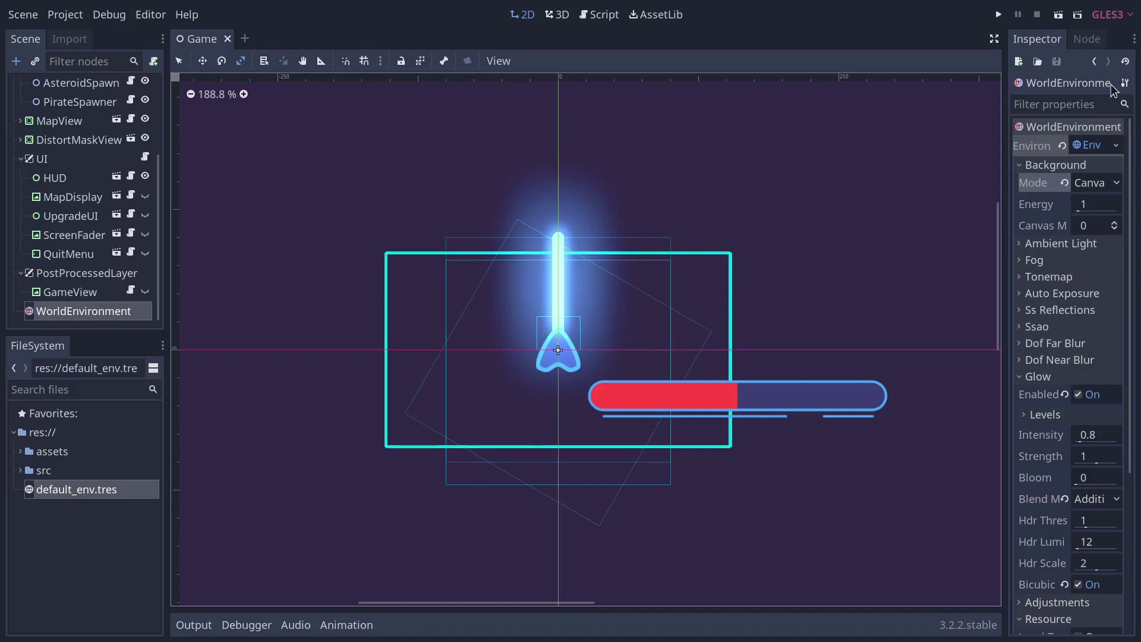
- Collapse and re-expand the Background settings, and widen the property area so the full Glow property names are readable
click(1098, 166)
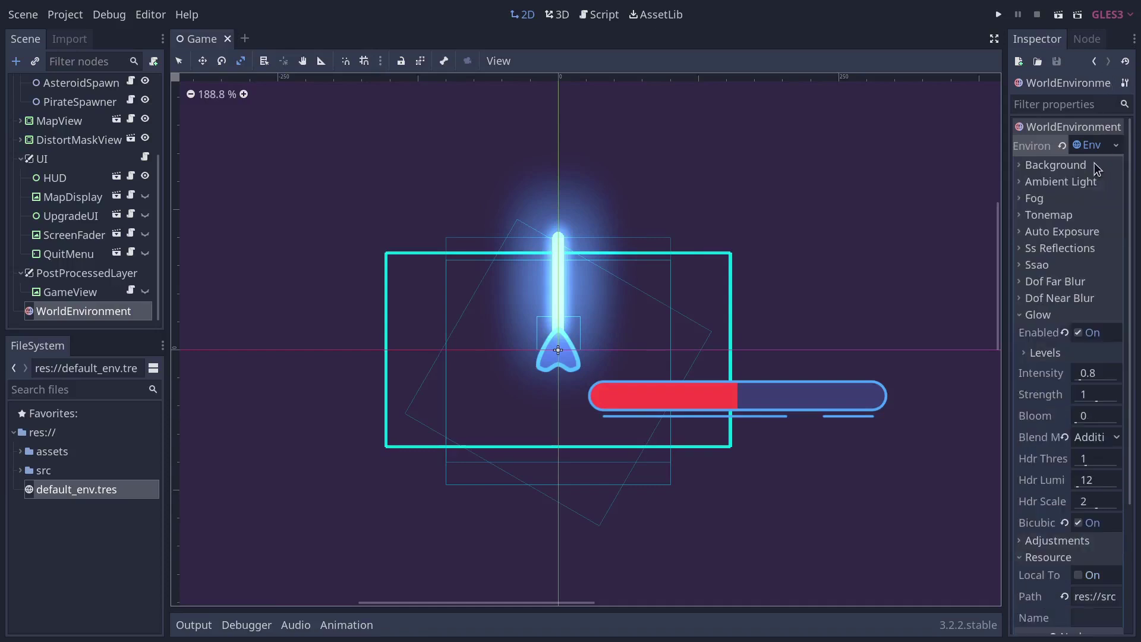
click(1082, 169)
scroll(1090, 342, down, 5)
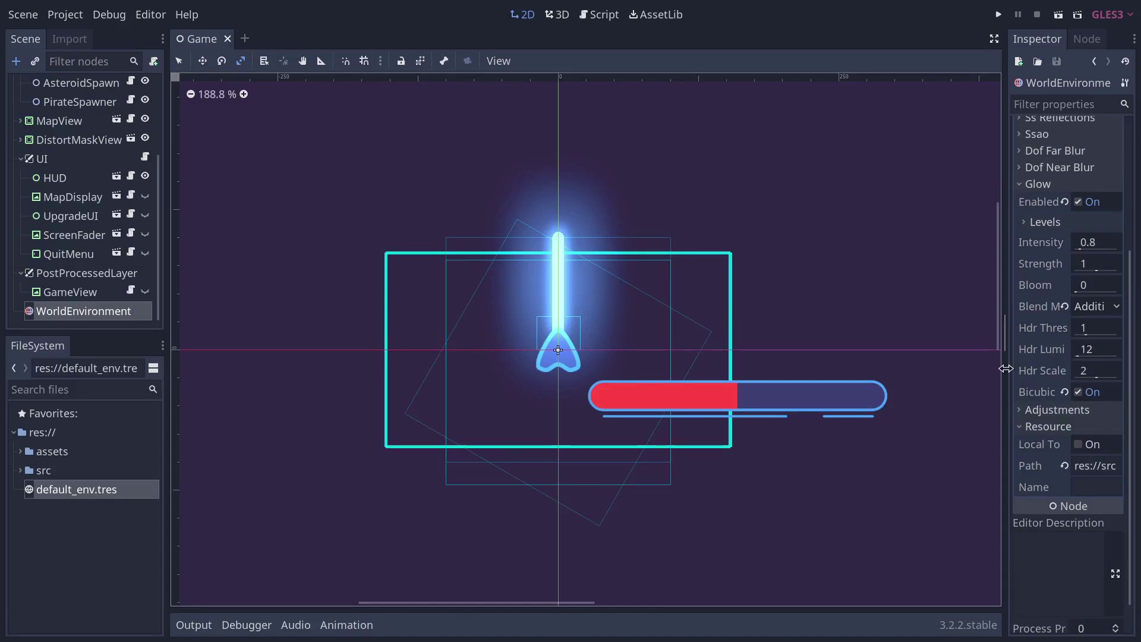
drag(1006, 369, 922, 359)
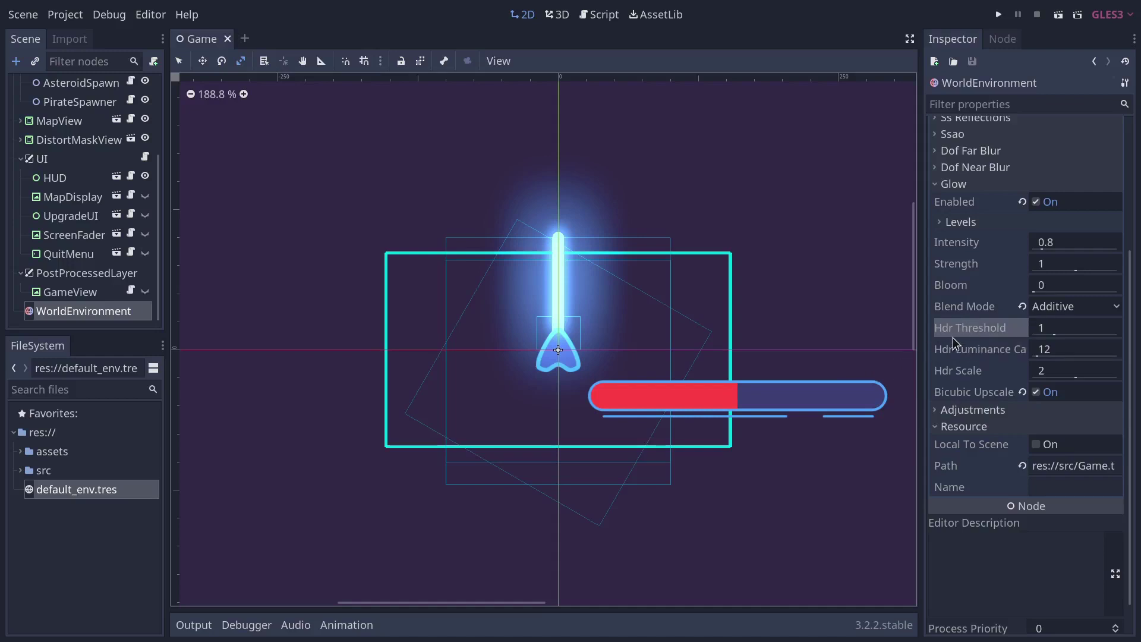
mouse_move(963, 335)
- Find and open the scene src/VFX/LaserBeam/LaserBeam.tscn and select its FillLine2D node
key(ctrl+shift+o)
text(laser)
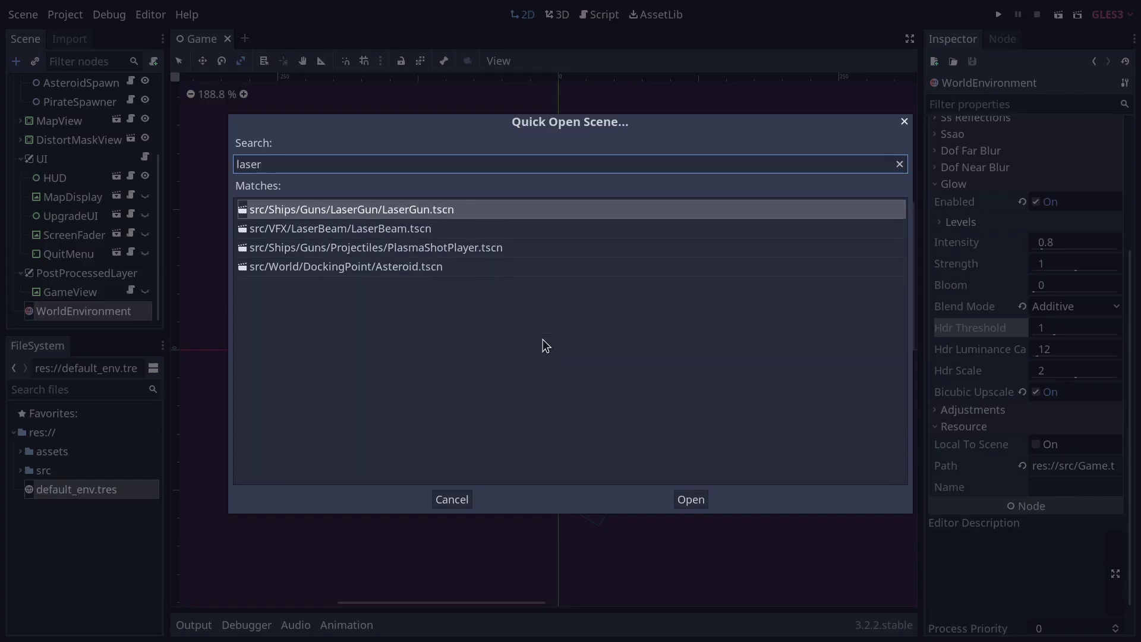
key(Down)
key(Return)
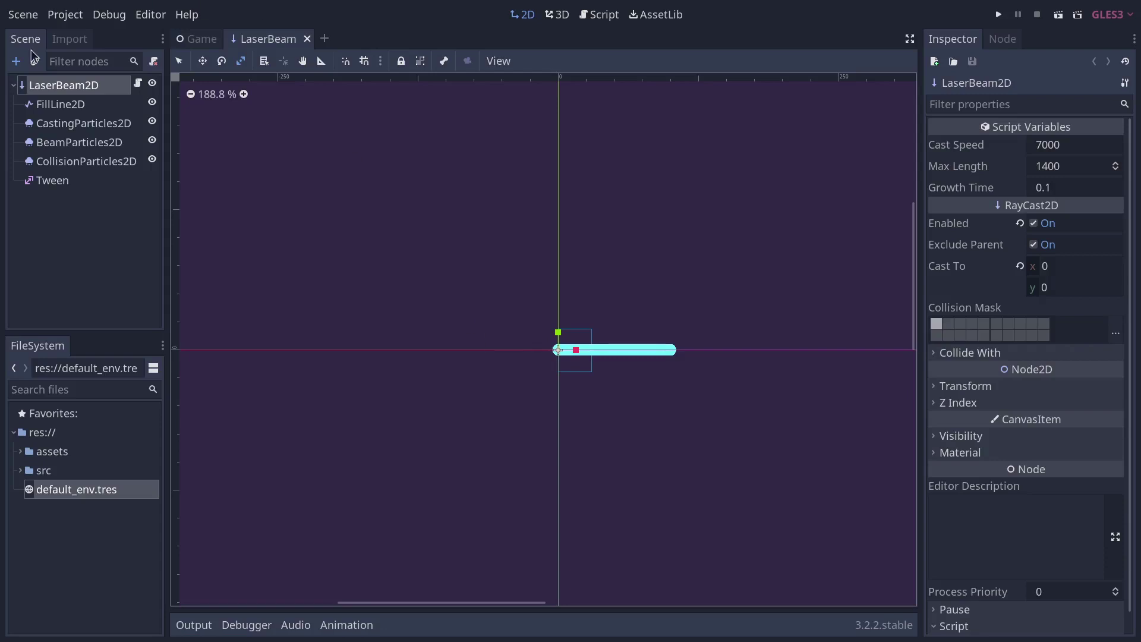
click(62, 104)
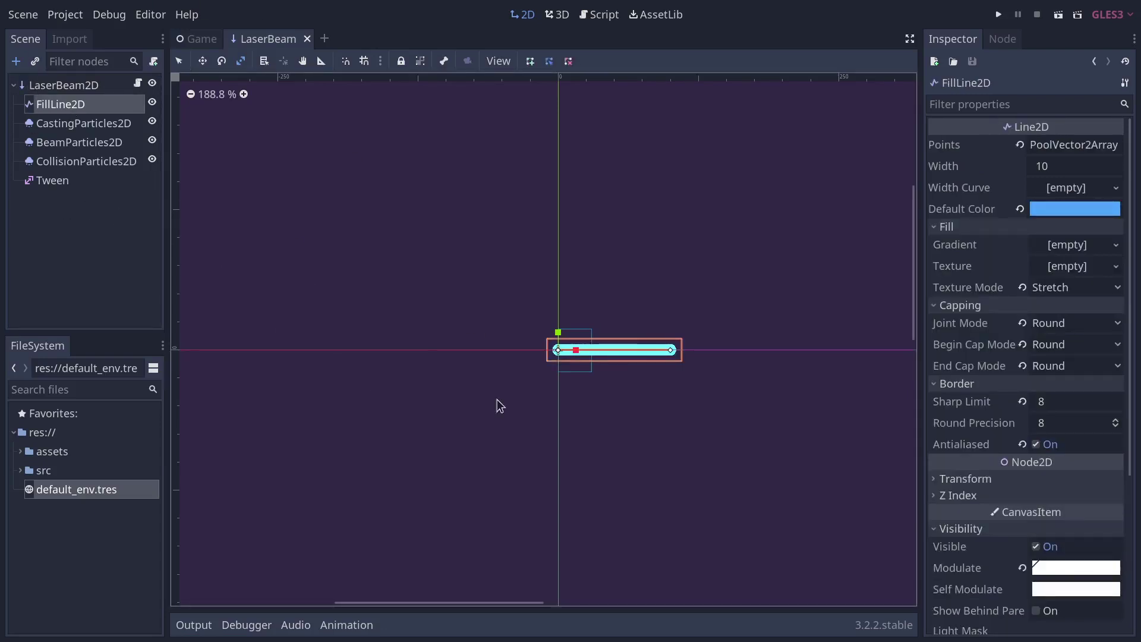
middle_drag(680, 392, 645, 399)
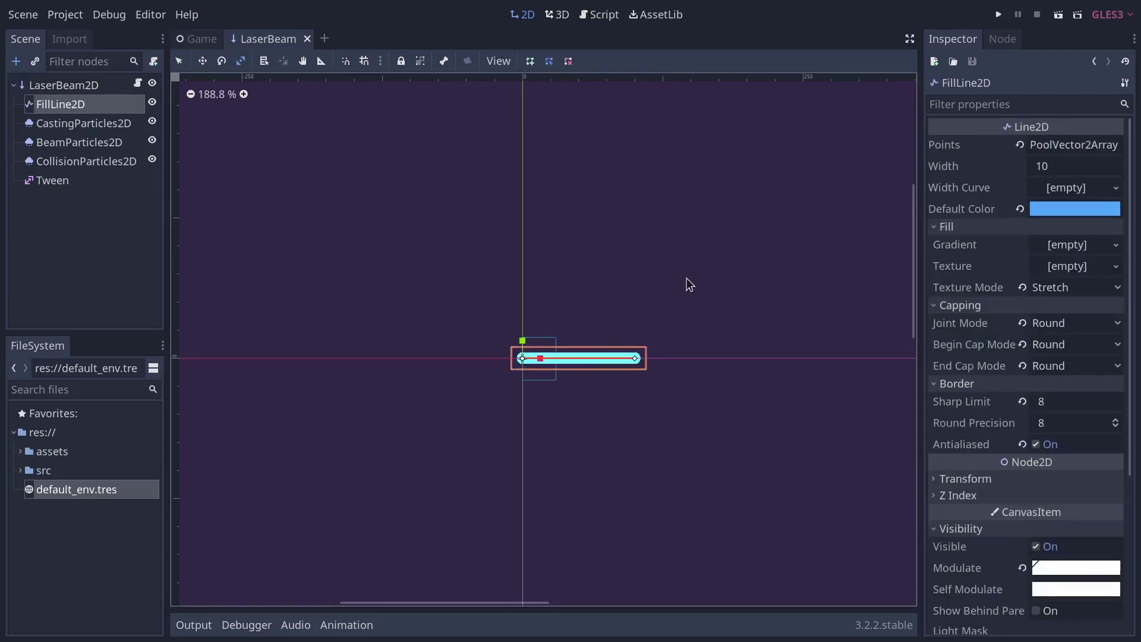
- Open FillLine2D's Default Color and compare its channel values in HSV, RGB and Raw modes
click(1074, 208)
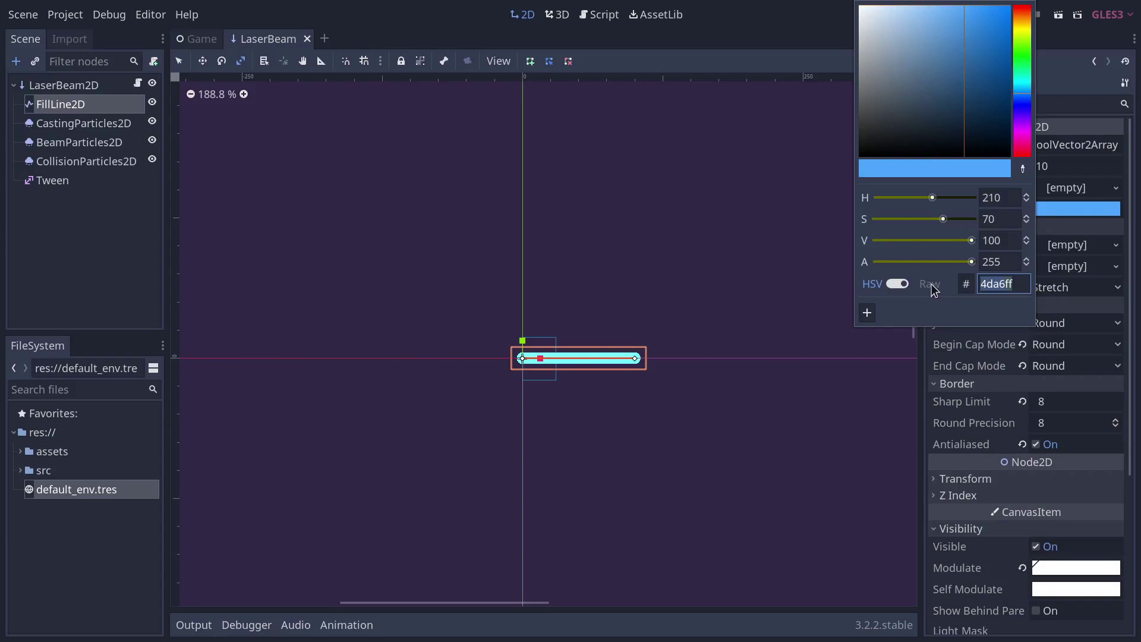
click(896, 284)
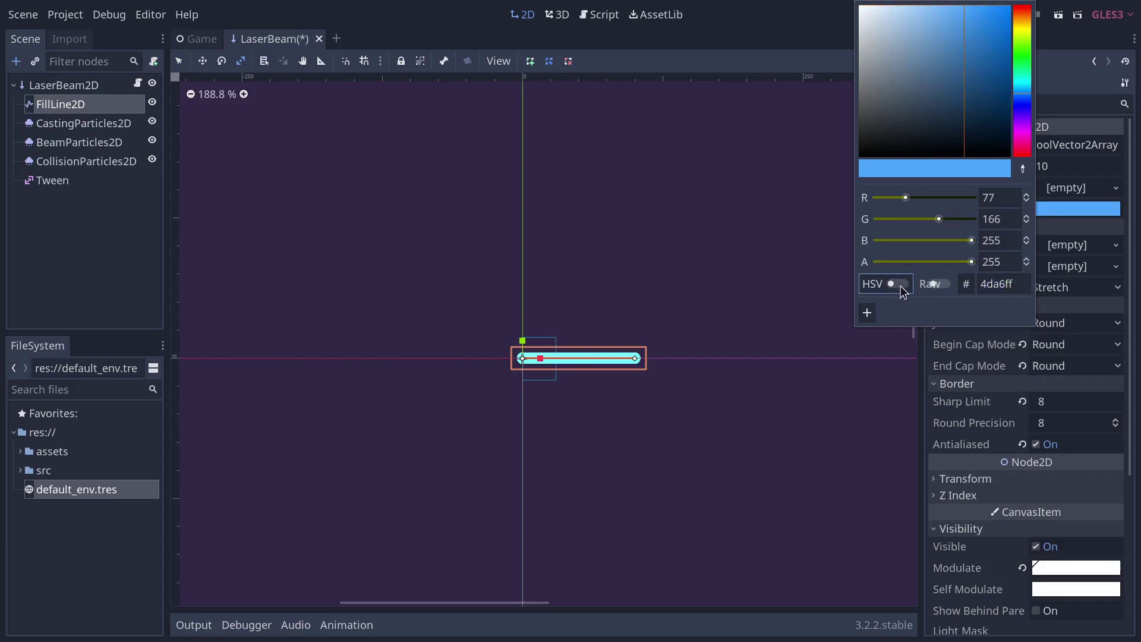
click(935, 284)
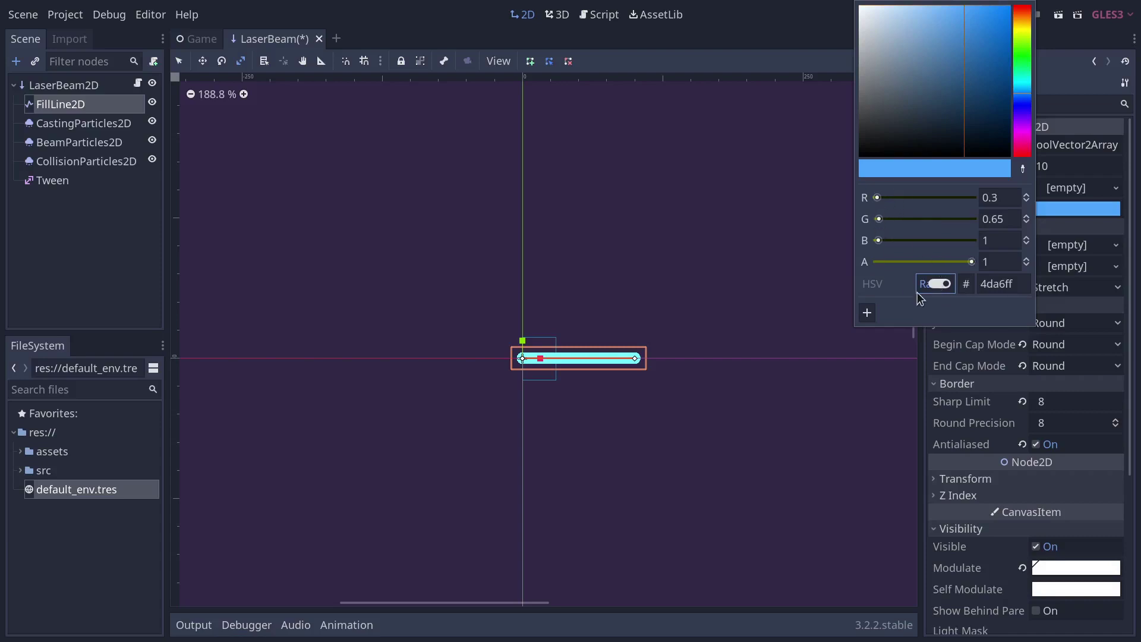
click(919, 288)
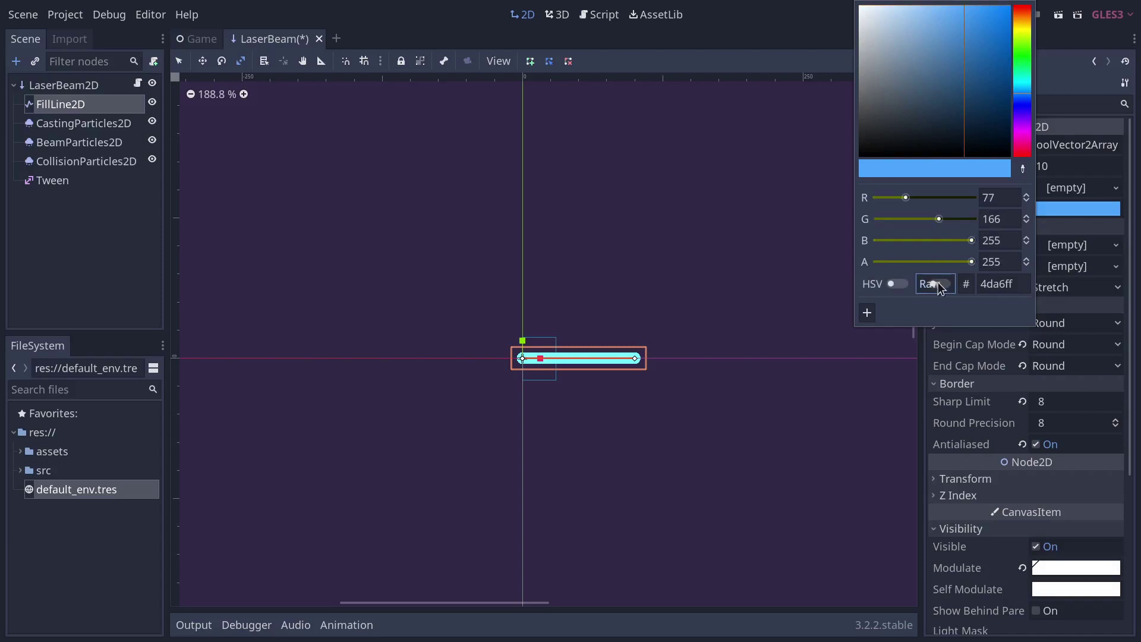
double_click(1013, 233)
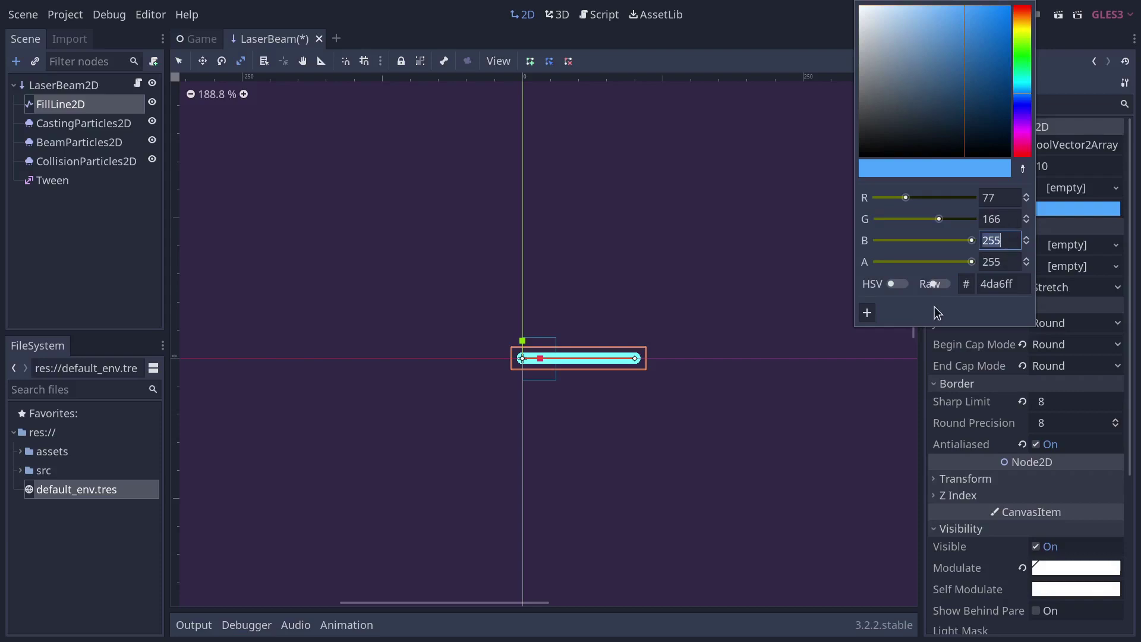
click(943, 284)
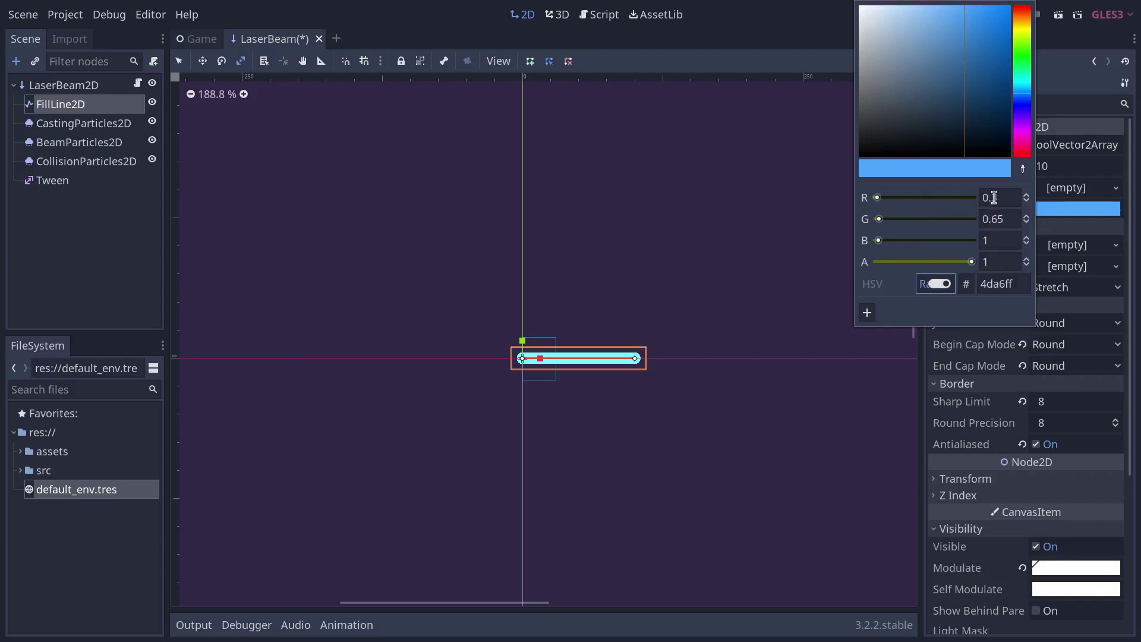
click(942, 285)
click(1009, 245)
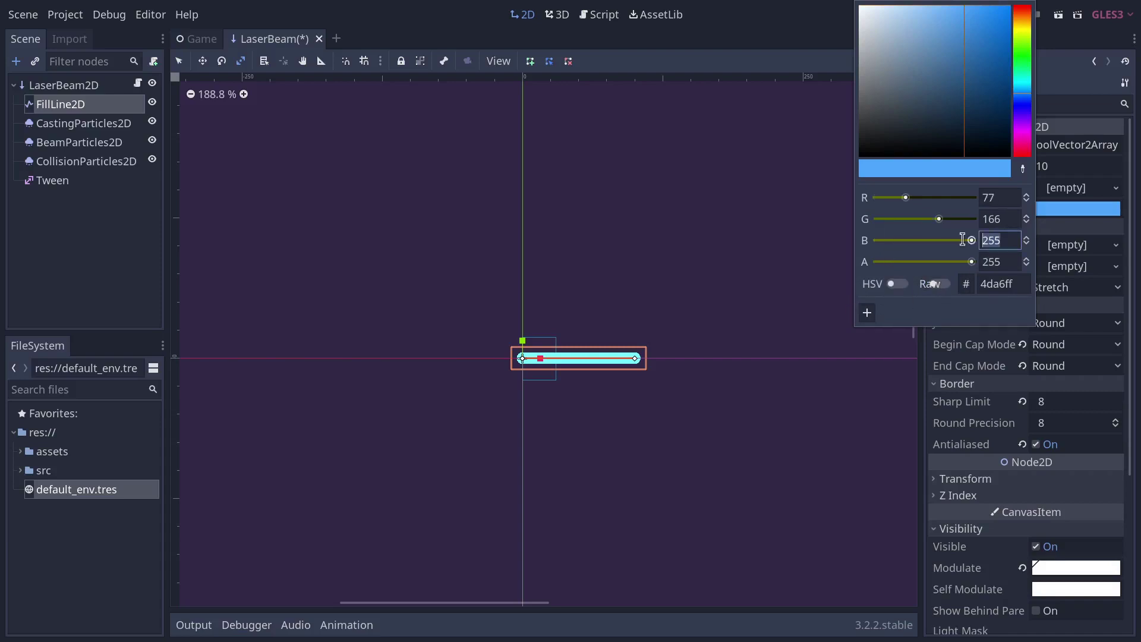
- Set FillLine2D's Default Color in Raw mode to R 1.25, G 5.09 and B 6.96
click(942, 284)
click(984, 261)
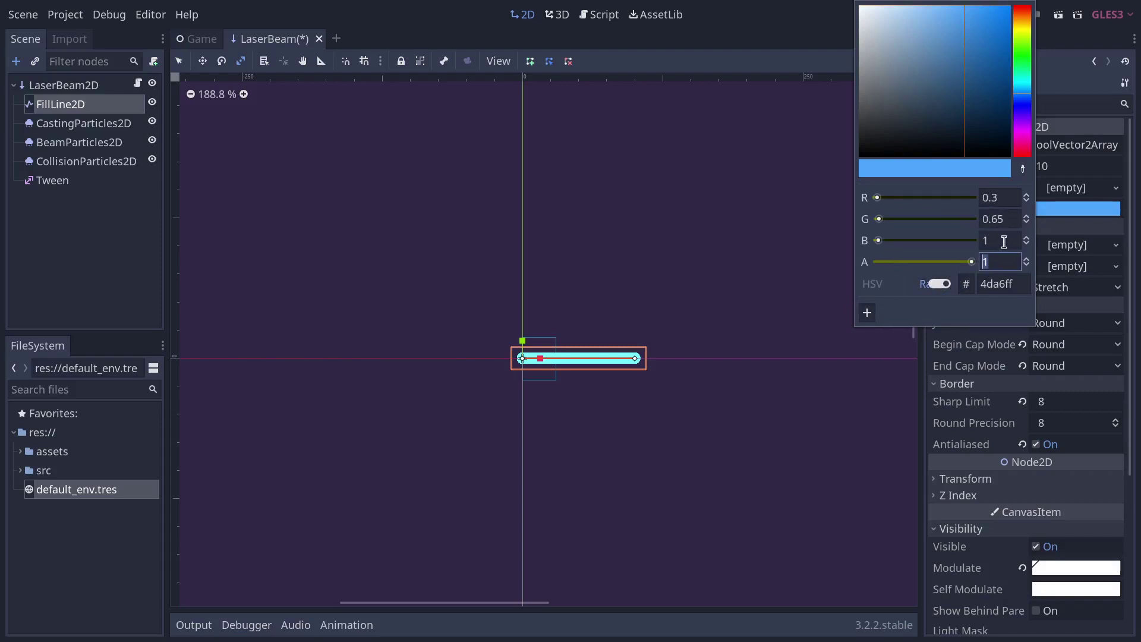
click(1004, 242)
drag(883, 244, 878, 199)
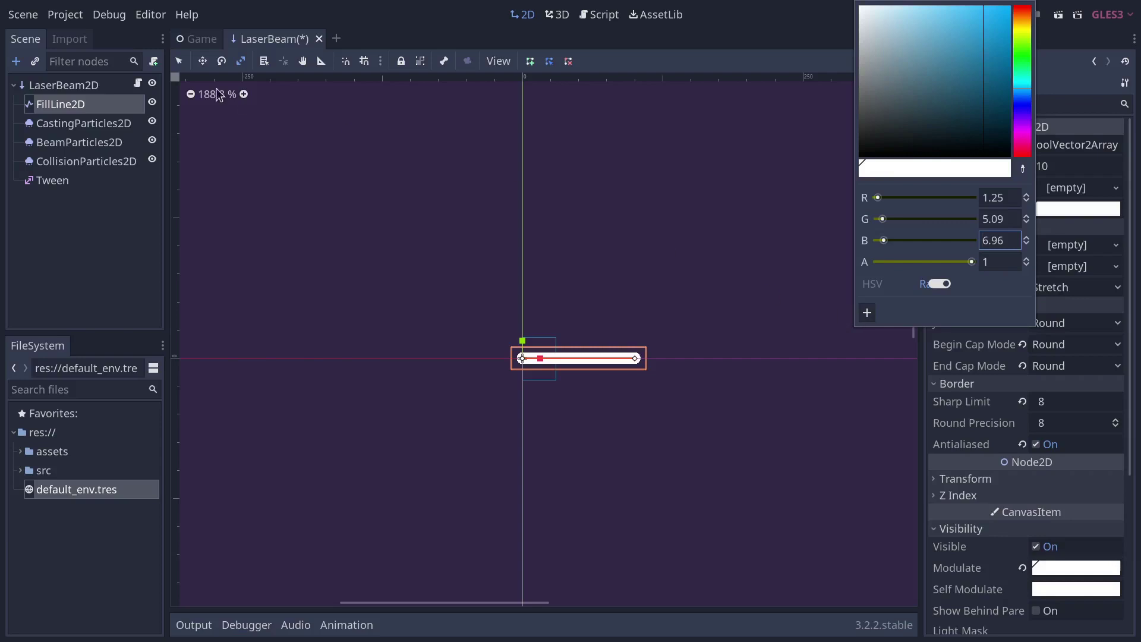
- Switch to the Game scene and examine the WorldEnvironment's Tonemap and Glow settings
click(201, 39)
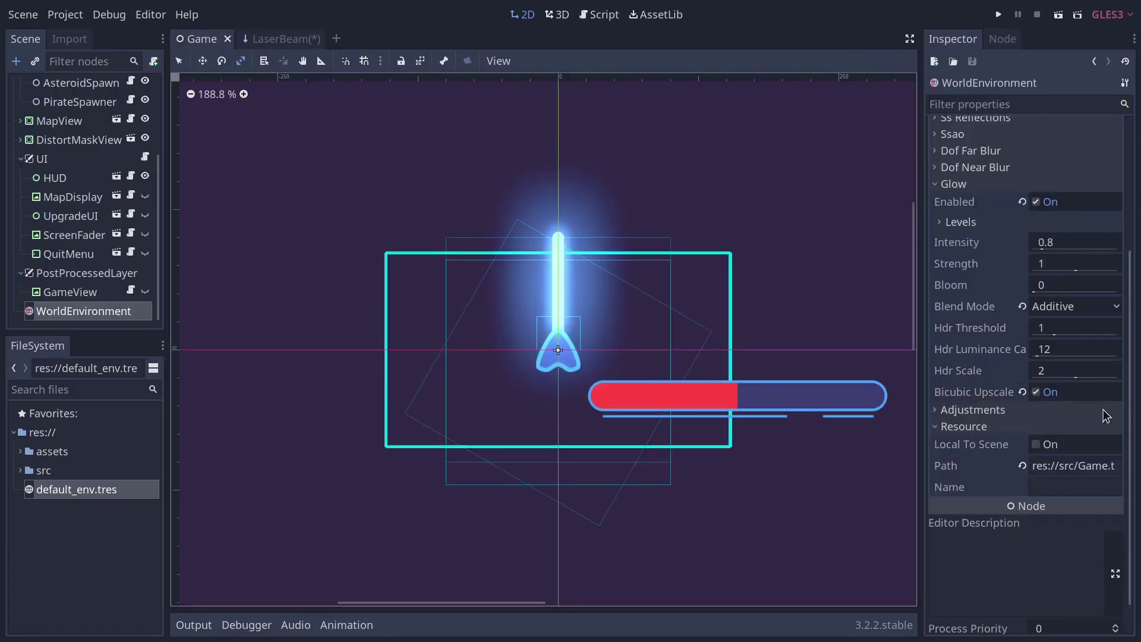
scroll(1050, 245, up, 5)
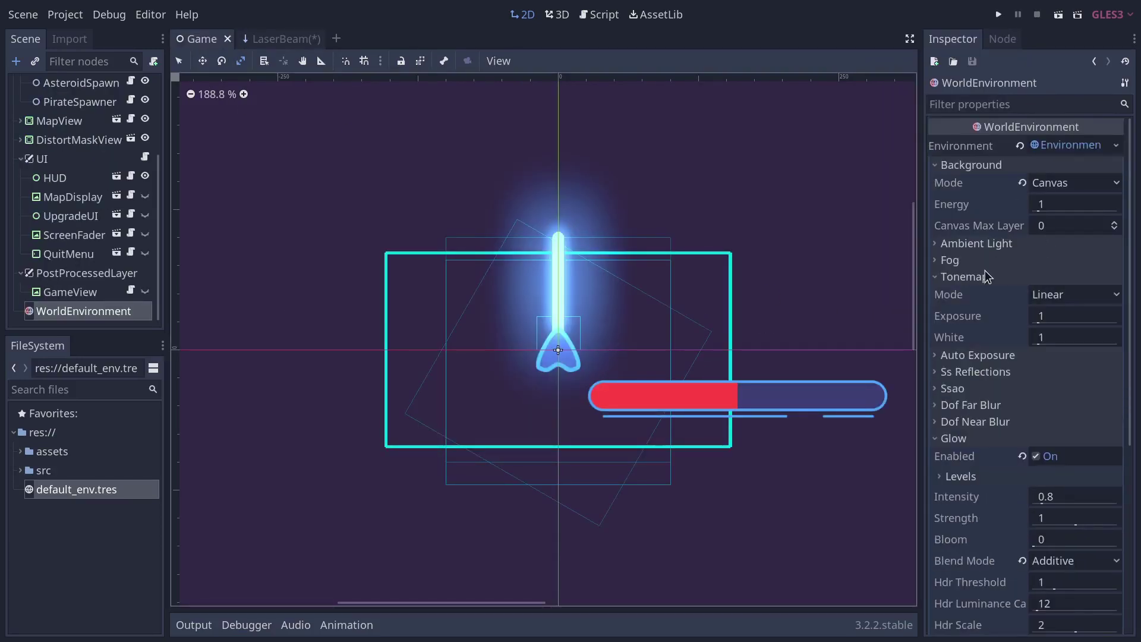
click(986, 277)
click(987, 277)
scroll(980, 336, down, 2)
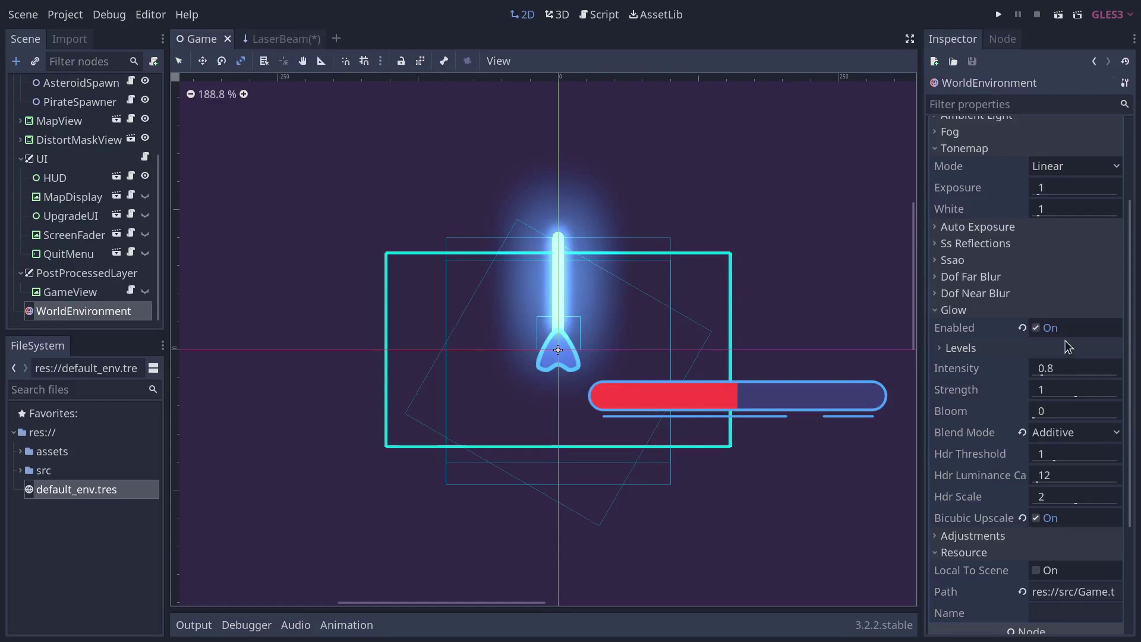
- Save the LaserBeam scene and return to the Game scene to view the laser's glow
click(300, 42)
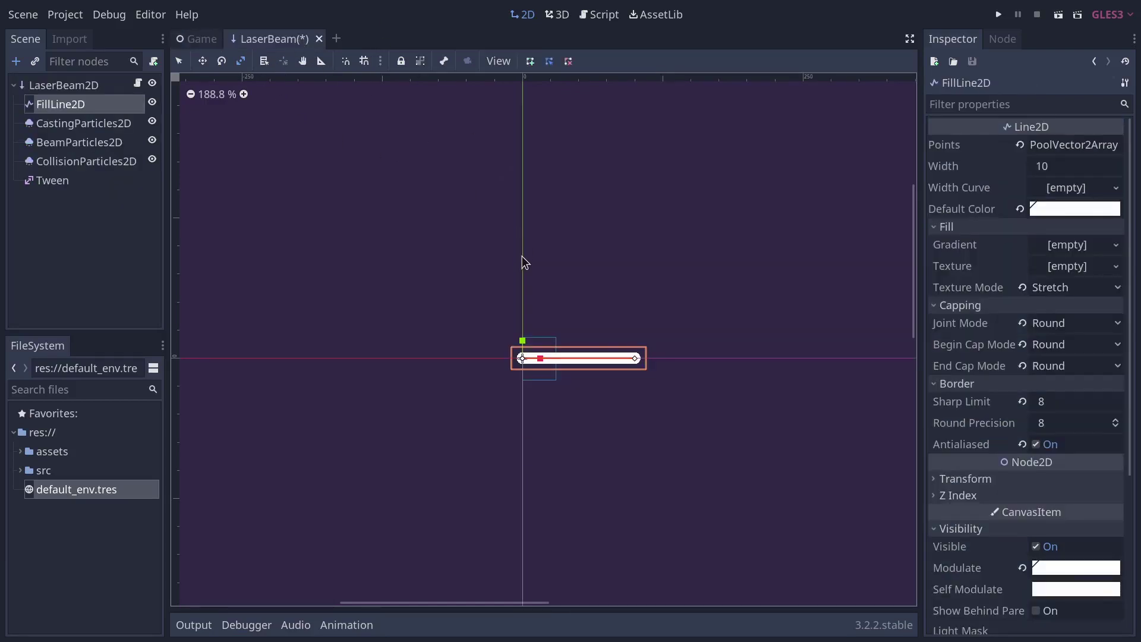
key(ctrl+s)
click(196, 39)
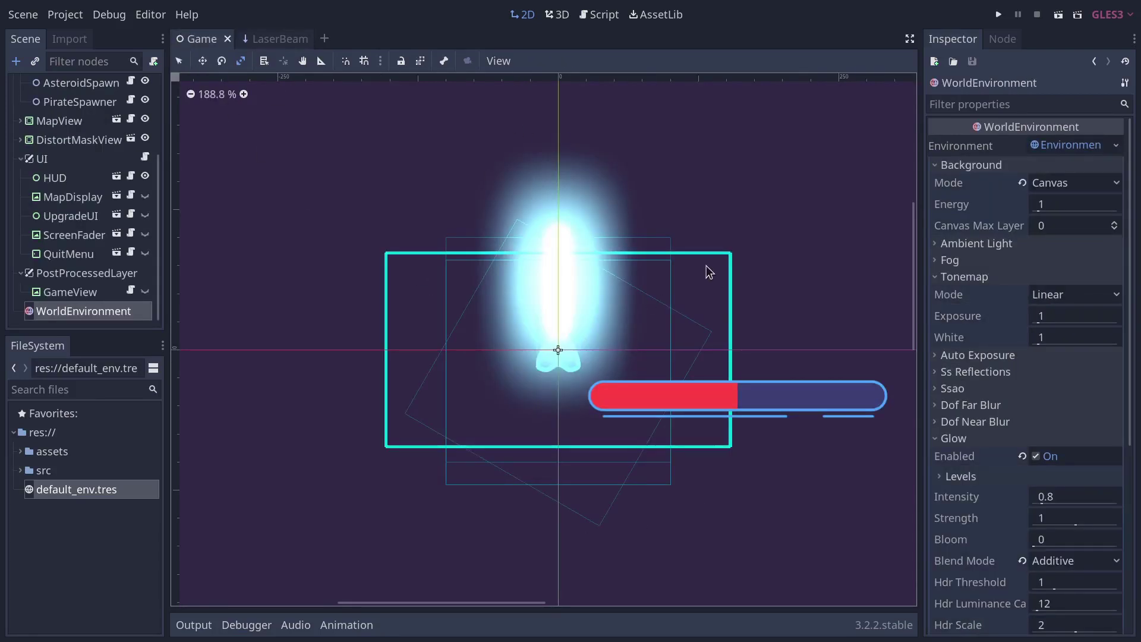
- Set the glow's Hdr Threshold to 0.98 and Hdr Luminance Cap to 0.64, and save the Game scene
scroll(1016, 493, down, 3)
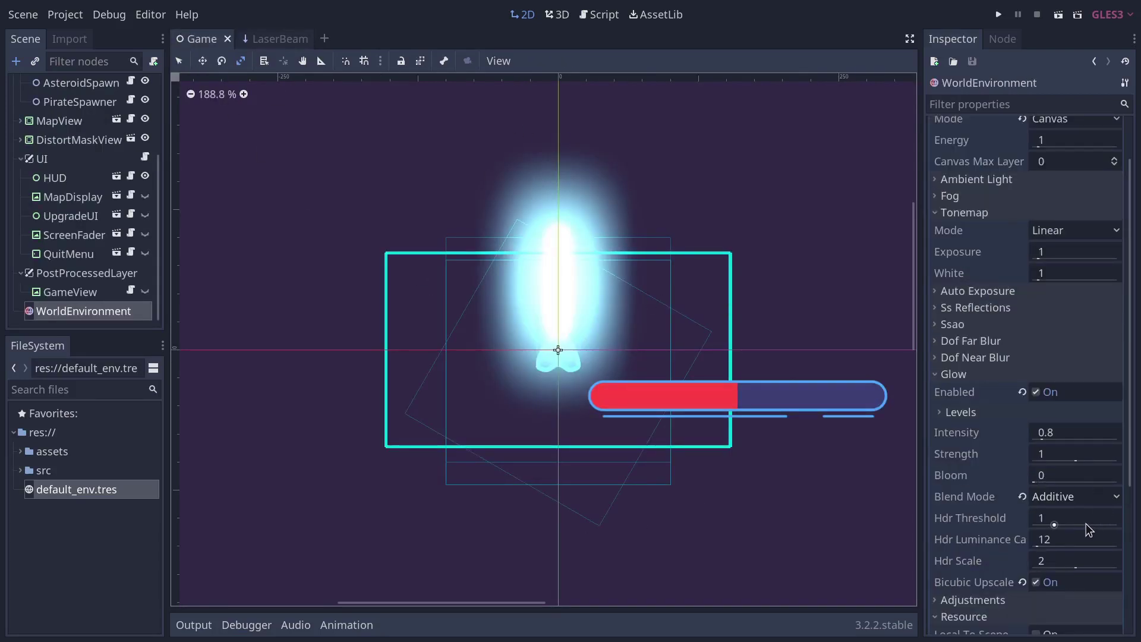
drag(1054, 527, 1088, 527)
key(BackSpace)
text(1.35)
drag(1043, 539, 998, 539)
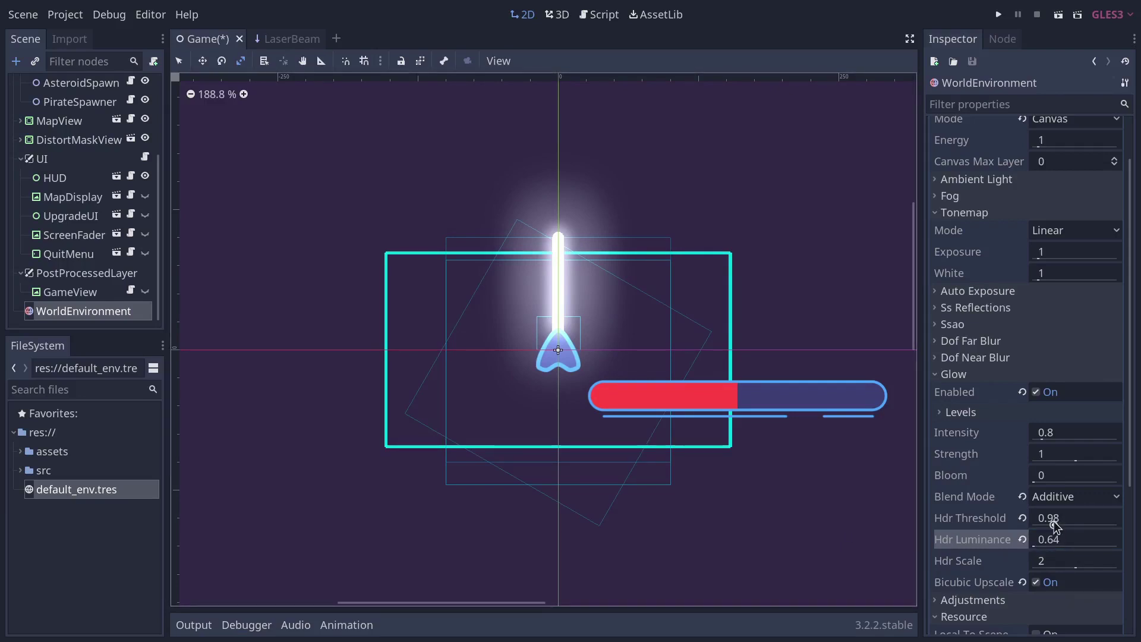
key(ctrl+s)
- Set the glow's Hdr Threshold to 1.54 and run the game to see the effect
drag(1053, 525, 1066, 527)
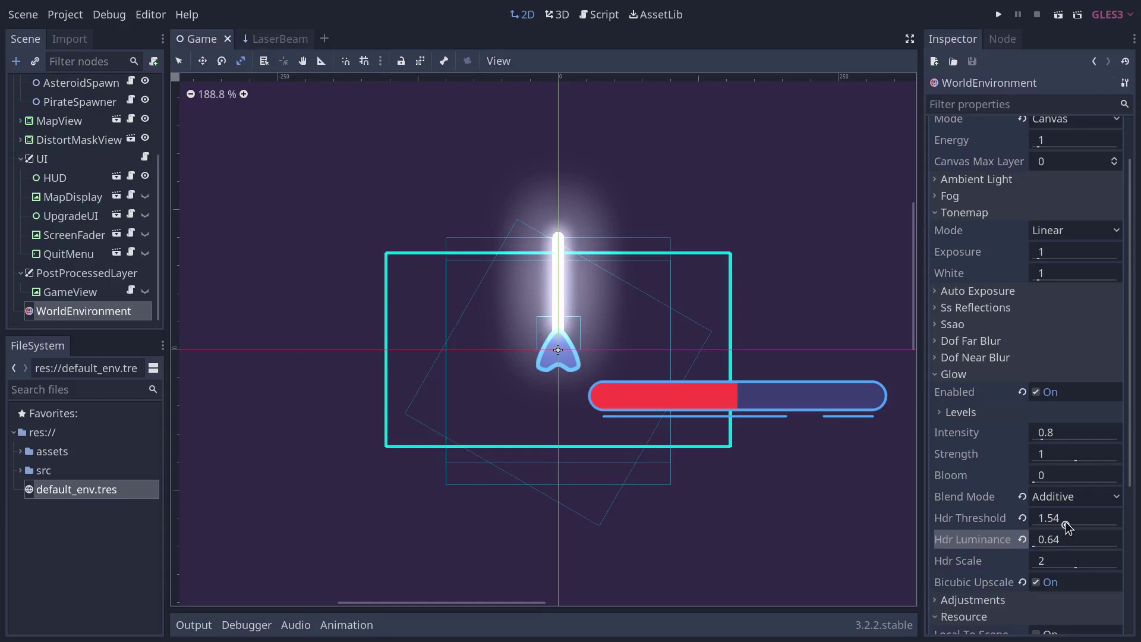
key(F5)
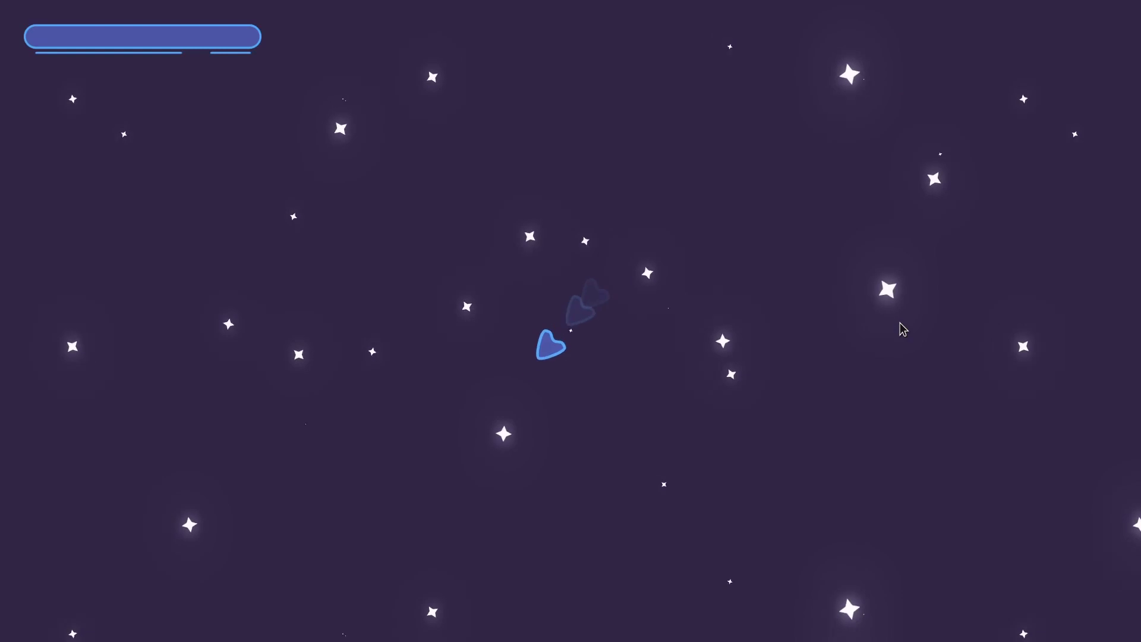
- Fly the player ship through the starfield in the running game to view its trail and the glow on the stars
key(w)
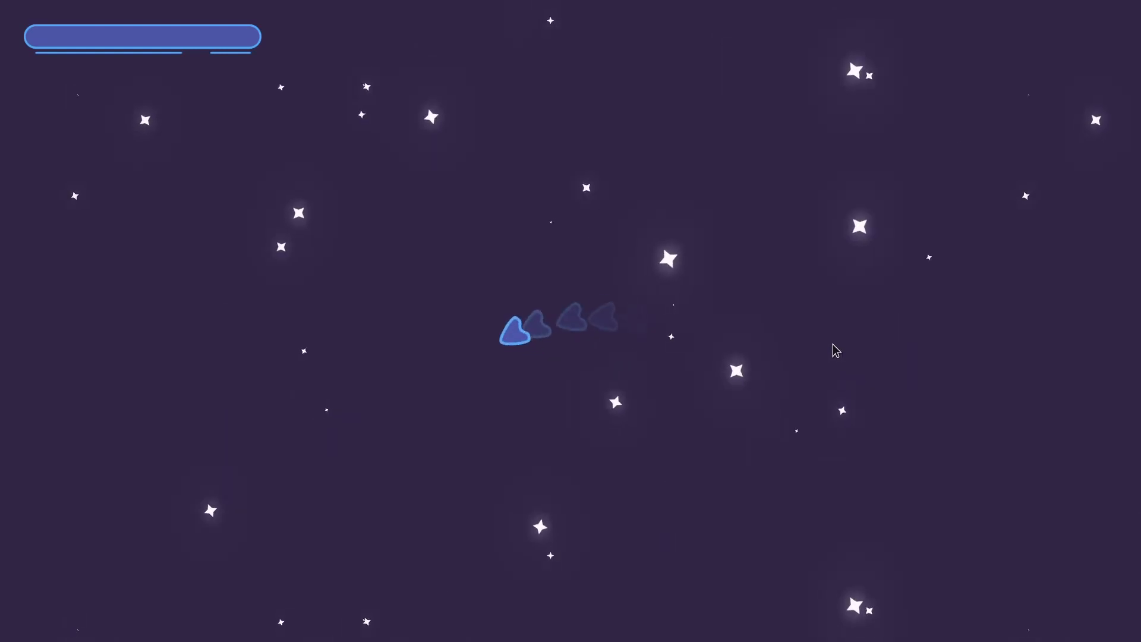
key(d)
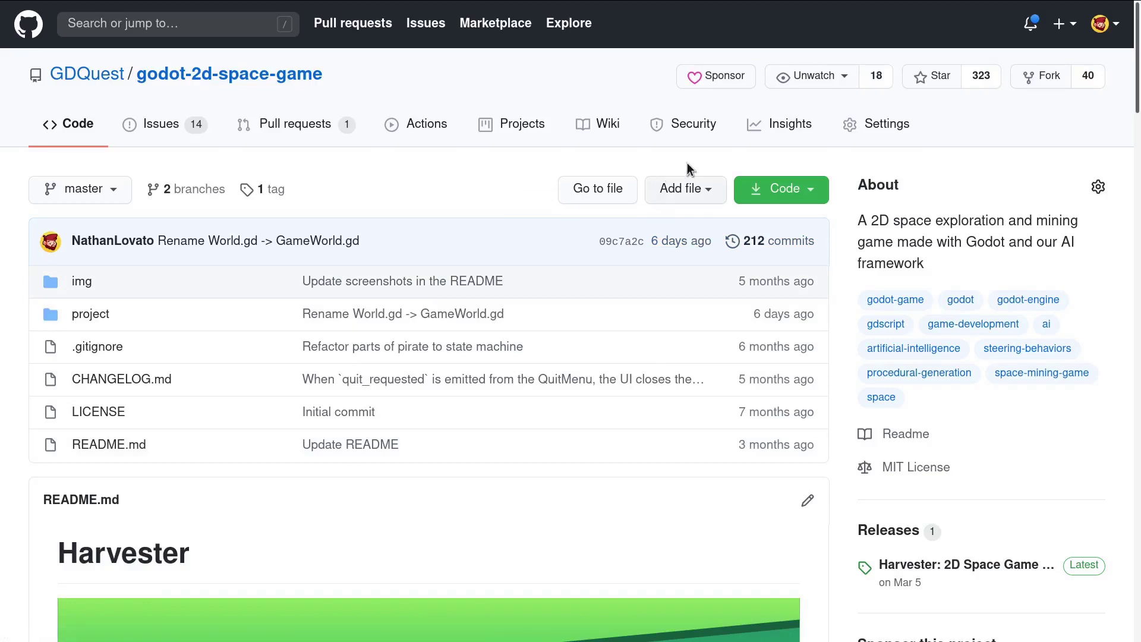
- Star the GDQuest godot-2d-space-game repository on GitHub and look through its README down to the Summary section
click(936, 80)
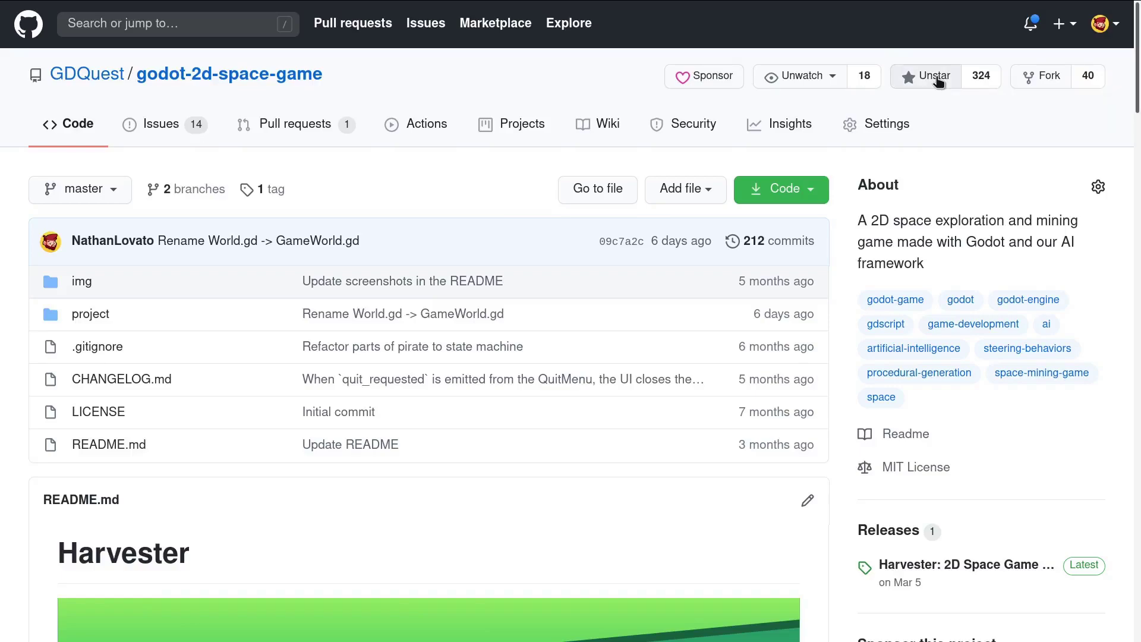
scroll(631, 350, down, 8)
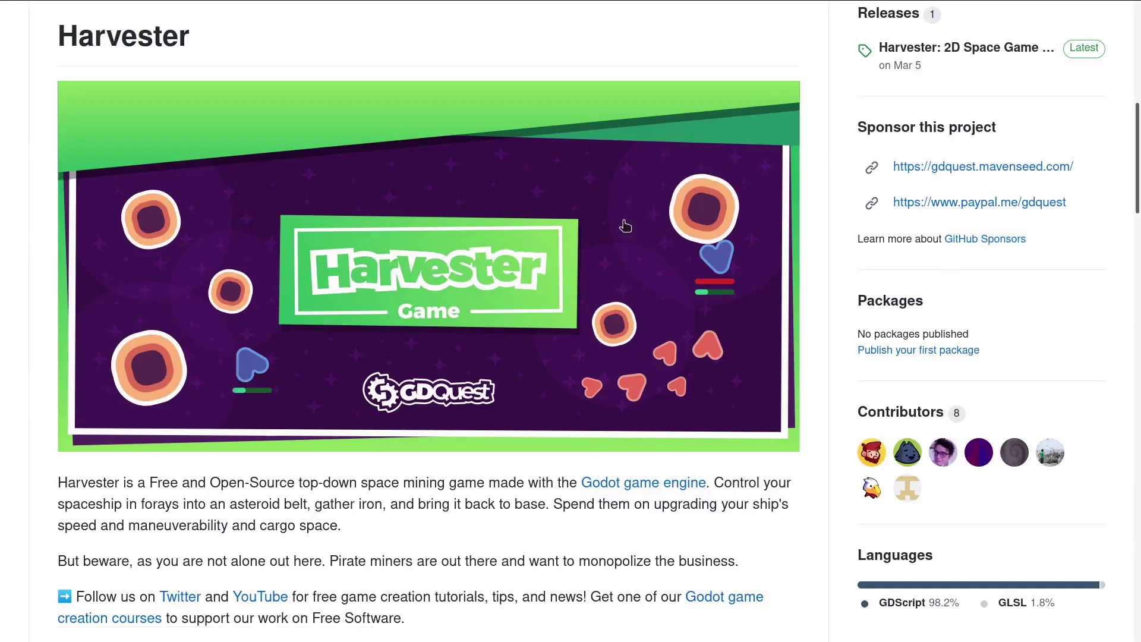
scroll(509, 498, down, 1)
scroll(508, 498, down, 3)
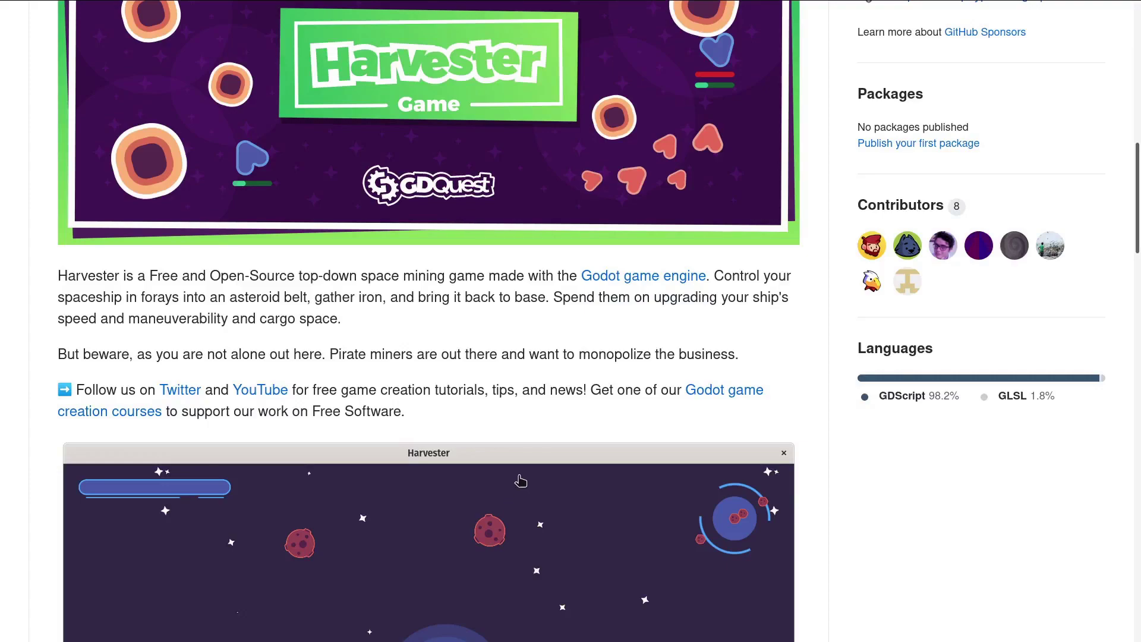
scroll(553, 419, down, 2)
scroll(955, 394, down, 4)
scroll(954, 406, down, 2)
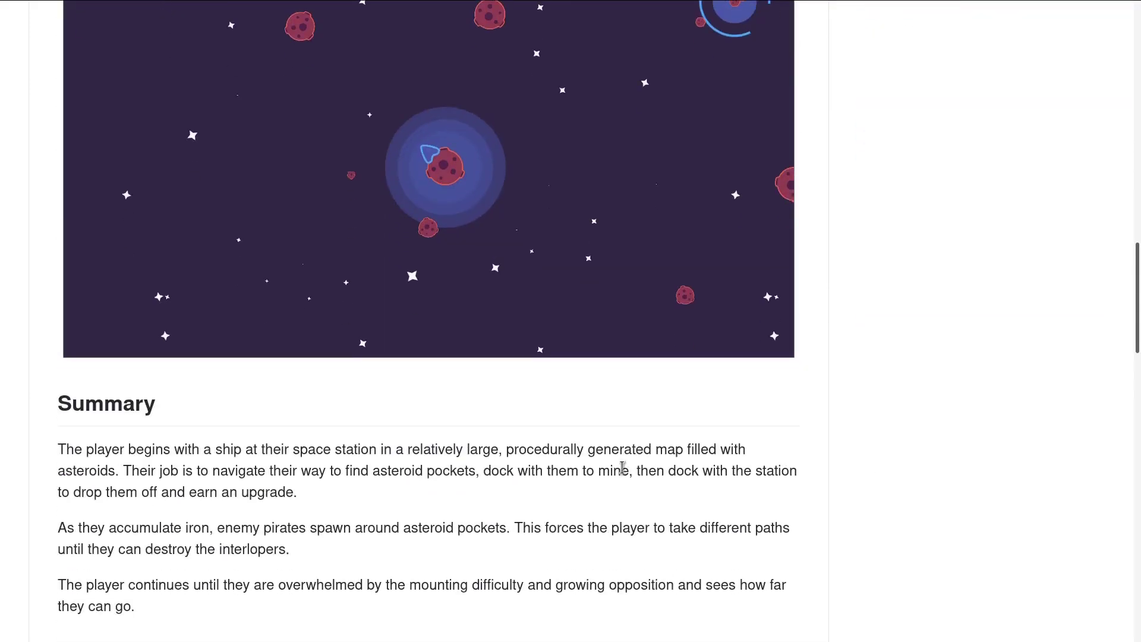
scroll(667, 390, up, 15)
scroll(753, 398, up, 3)
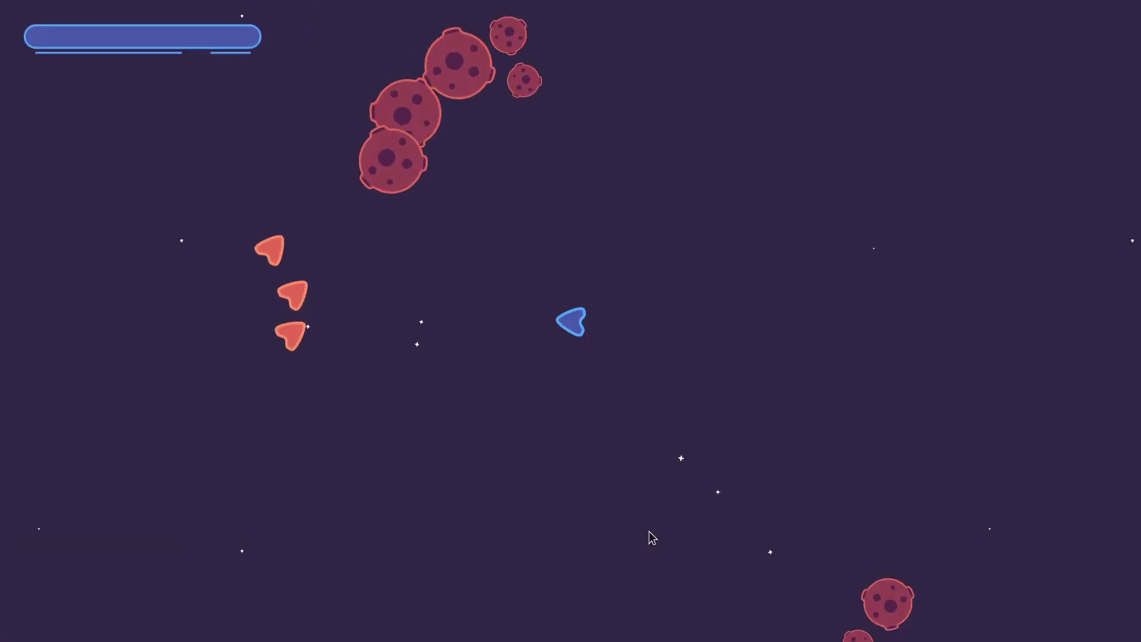
- Switch to the running space game, aim at the group of red enemy ships to attack them, and fly the player ship onward
mouse_move(320, 317)
mouse_down()
mouse_move(336, 303)
mouse_move(326, 271)
mouse_up()
mouse_move(328, 255)
mouse_down()
mouse_move(326, 296)
mouse_move(237, 436)
mouse_move(107, 601)
mouse_up()
key(w)
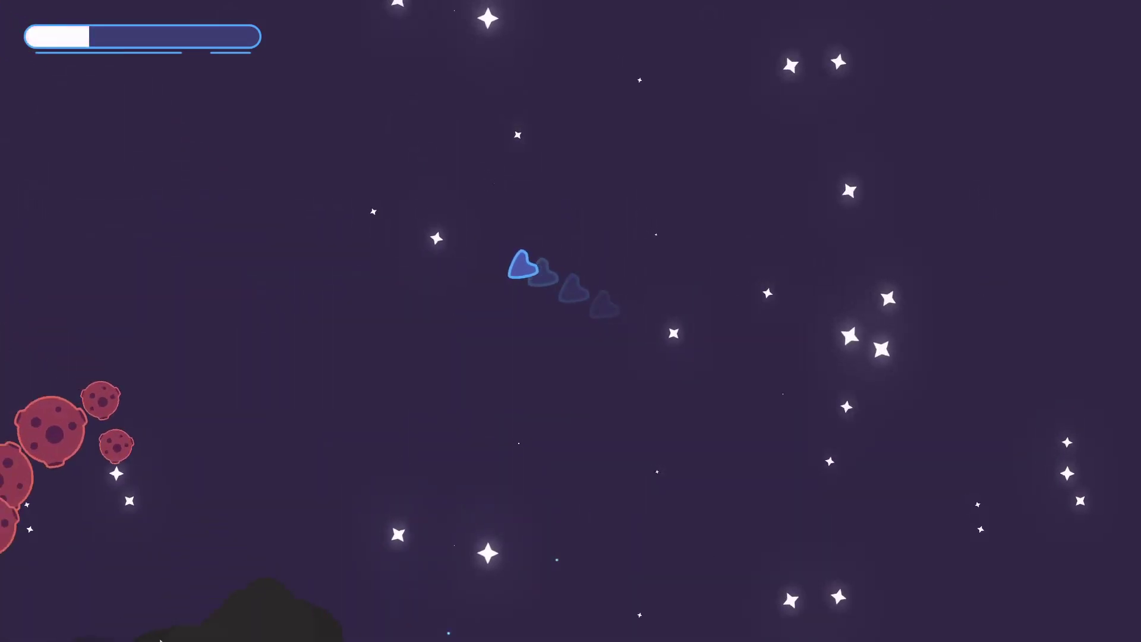